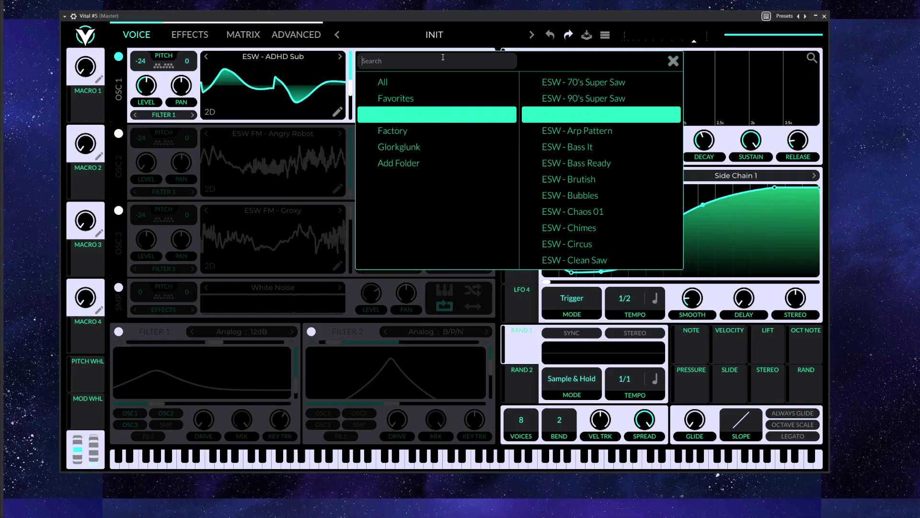
Load the ESW FM - Advanced wavetable into oscillator 1 and shift its wavetable frame position.
{"action": "type", "text": "f"}
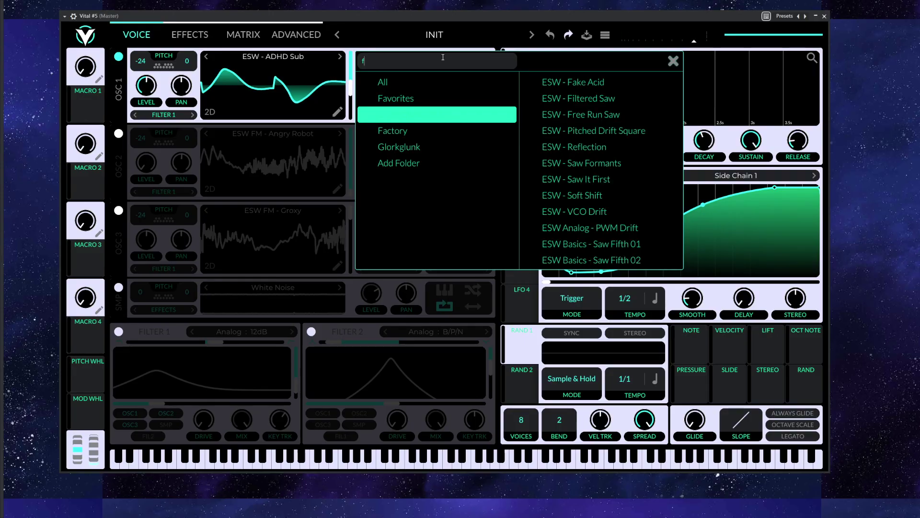
{"action": "type", "text": "m"}
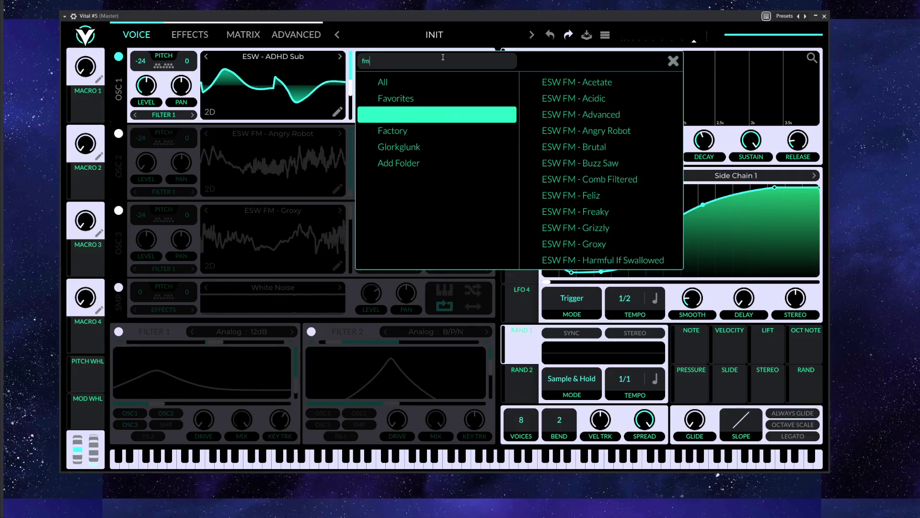
{"action": "left_click", "coordinate": [582, 114]}
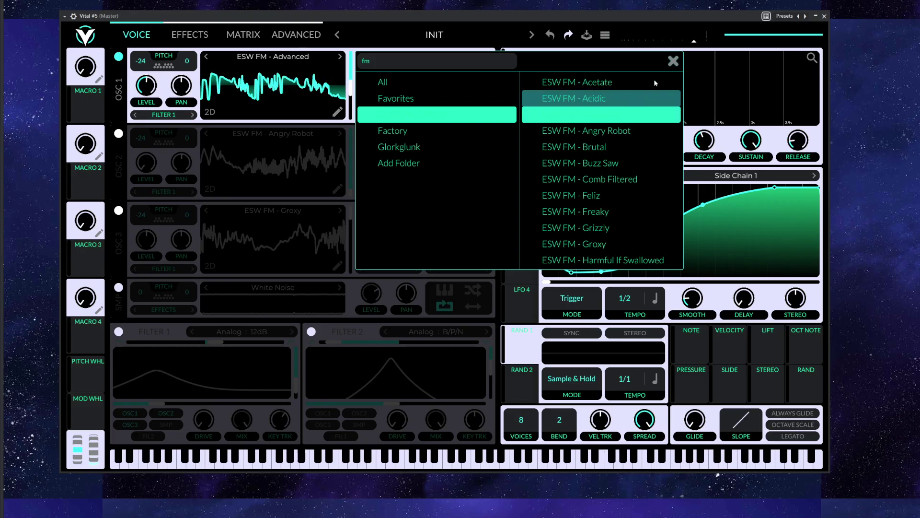
{"action": "left_click", "coordinate": [673, 60]}
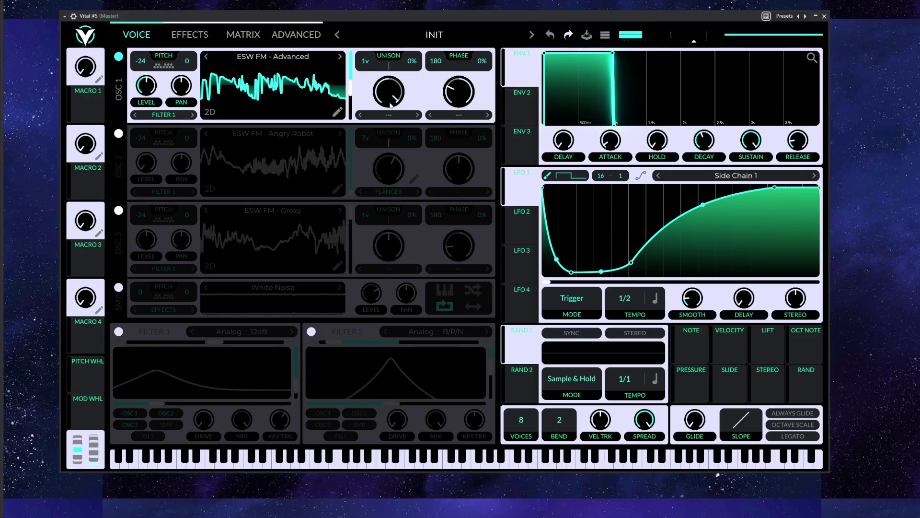
{"action": "left_click_drag", "start_coordinate": [351, 89], "coordinate": [385, 120]}
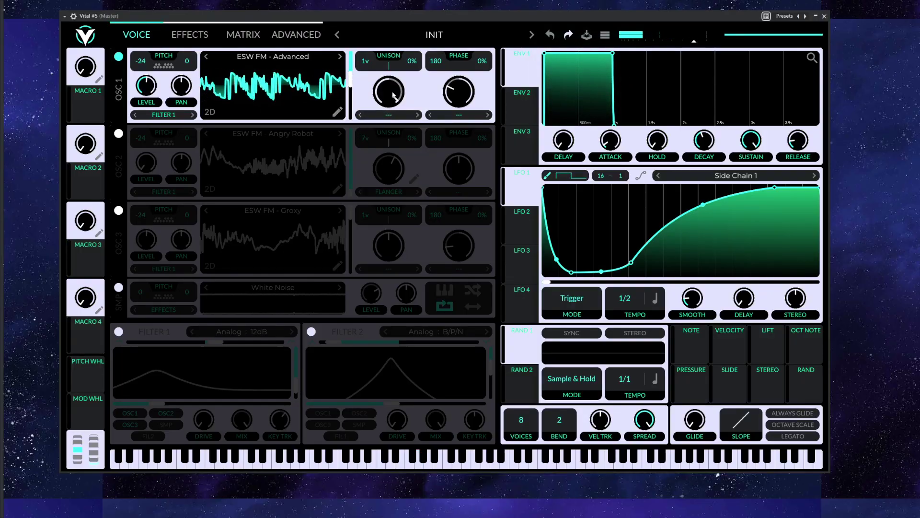
Assign LFO 1 as a modulation source to oscillator 1's level.
{"action": "left_click", "coordinate": [527, 273]}
{"action": "left_click", "coordinate": [523, 306]}
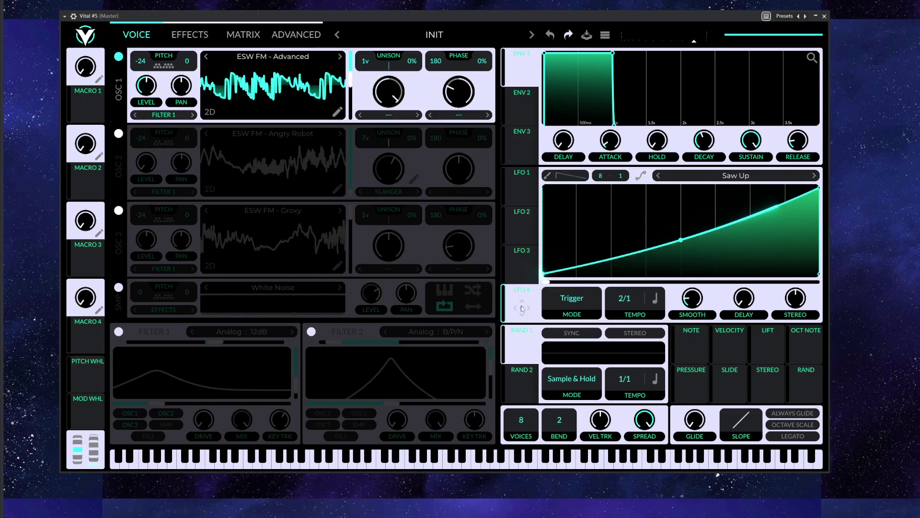
{"action": "left_click", "coordinate": [525, 188]}
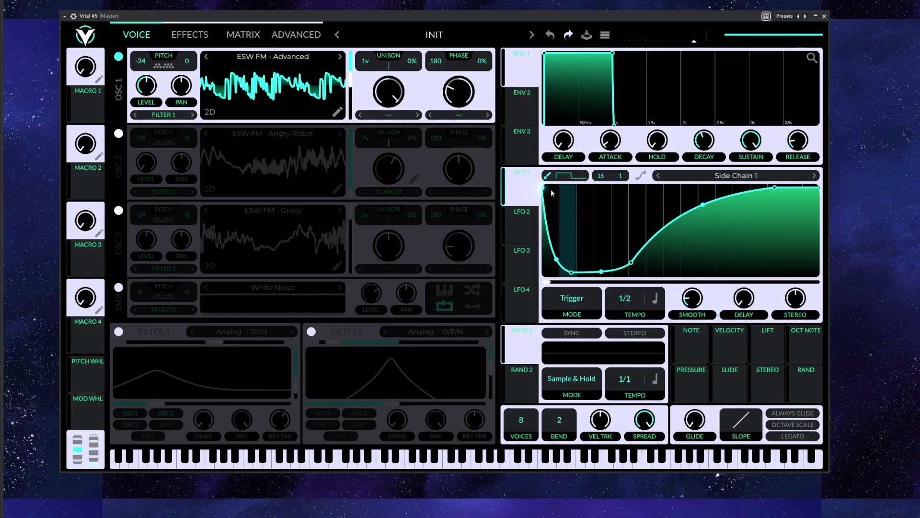
{"action": "left_click_drag", "start_coordinate": [522, 190], "coordinate": [143, 86]}
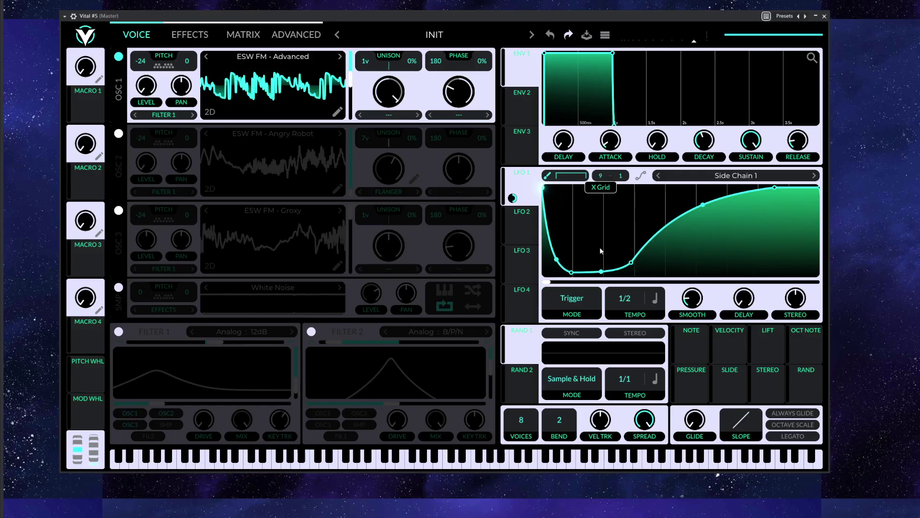
Paint an irregular on/off gate pattern into LFO 1 using the Step brush on a 16-column grid.
{"action": "left_click_drag", "start_coordinate": [617, 221], "coordinate": [627, 199]}
{"action": "left_click", "coordinate": [548, 175]}
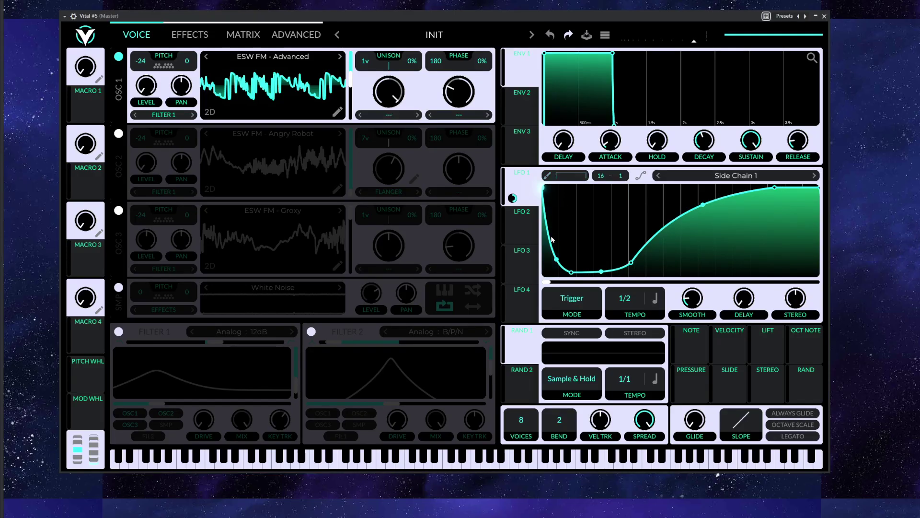
{"action": "left_click_drag", "start_coordinate": [556, 205], "coordinate": [576, 179]}
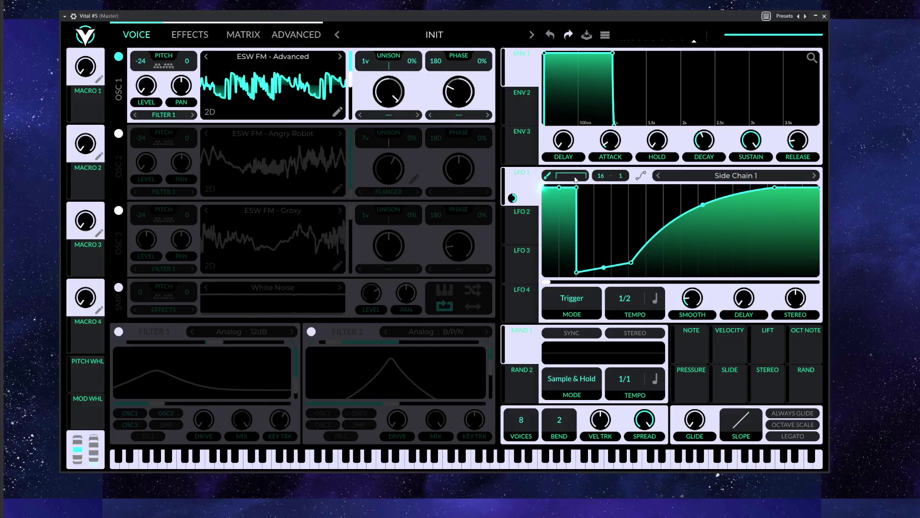
{"action": "mouse_move", "coordinate": [615, 277]}
{"action": "left_mouse_down"}
{"action": "mouse_move", "coordinate": [811, 274]}
{"action": "mouse_move", "coordinate": [624, 269]}
{"action": "mouse_move", "coordinate": [551, 283]}
{"action": "left_mouse_up"}
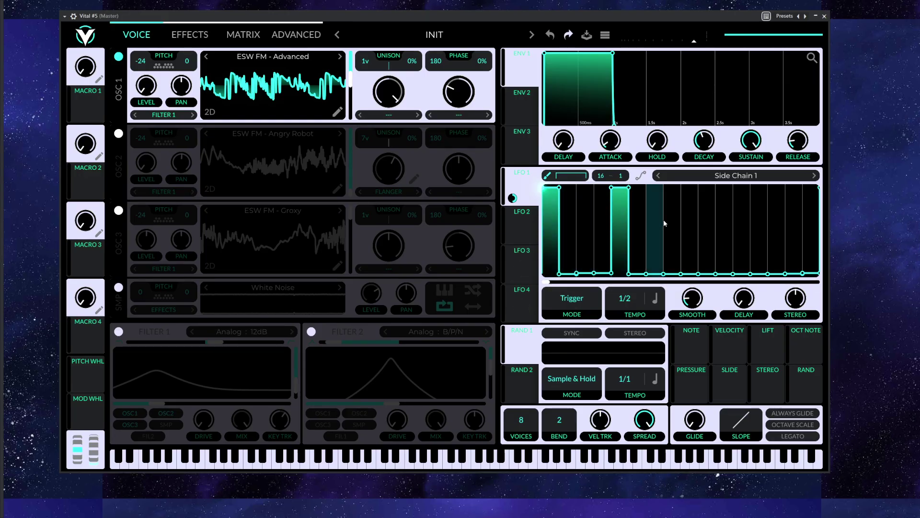
{"action": "mouse_move", "coordinate": [702, 256]}
{"action": "left_mouse_down"}
{"action": "mouse_move", "coordinate": [710, 172]}
{"action": "mouse_move", "coordinate": [737, 175]}
{"action": "left_mouse_up"}
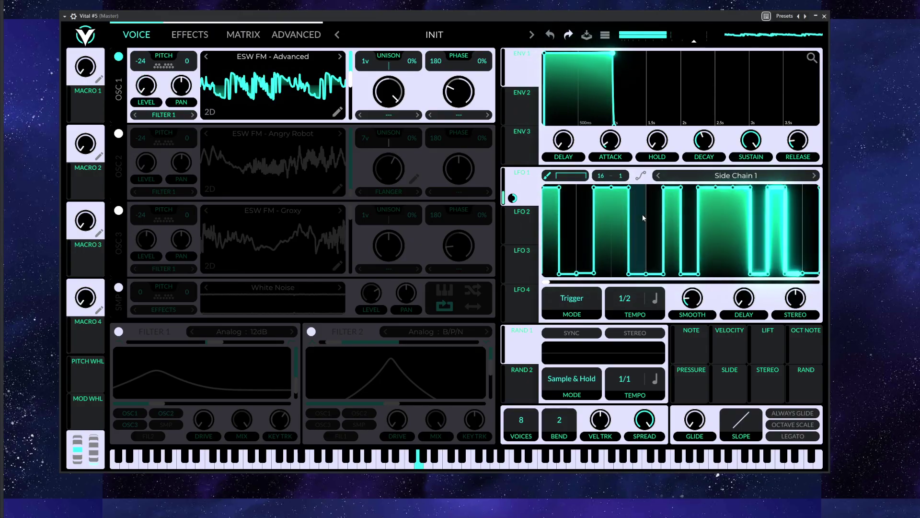
Set LFO 1's tempo to 1/1 and paint a half-width pulse in its third grid column using the Half brush.
{"action": "left_click_drag", "start_coordinate": [629, 307], "coordinate": [631, 324]}
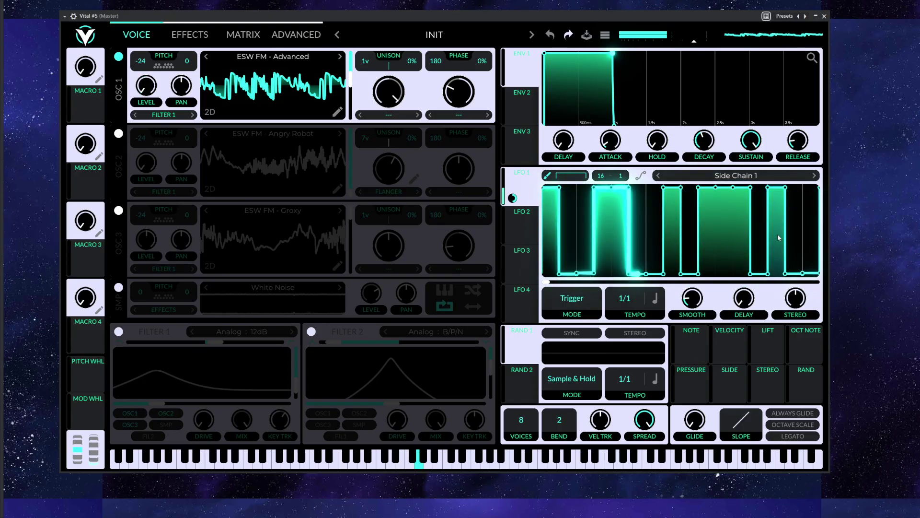
{"action": "left_click", "coordinate": [571, 175]}
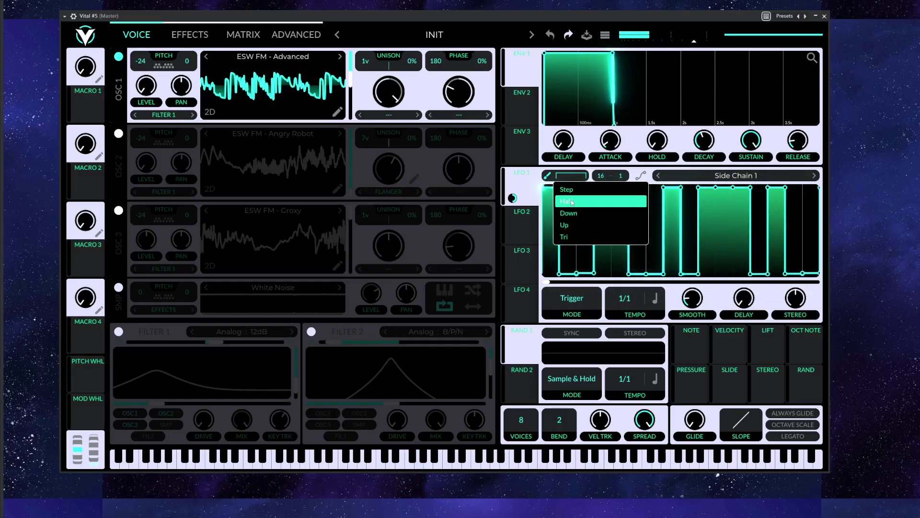
{"action": "left_click", "coordinate": [610, 248]}
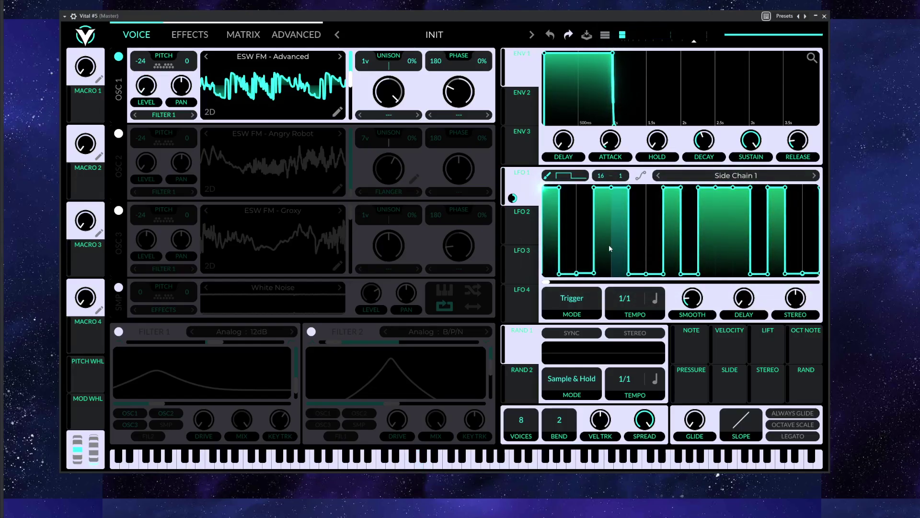
{"action": "left_click", "coordinate": [581, 243]}
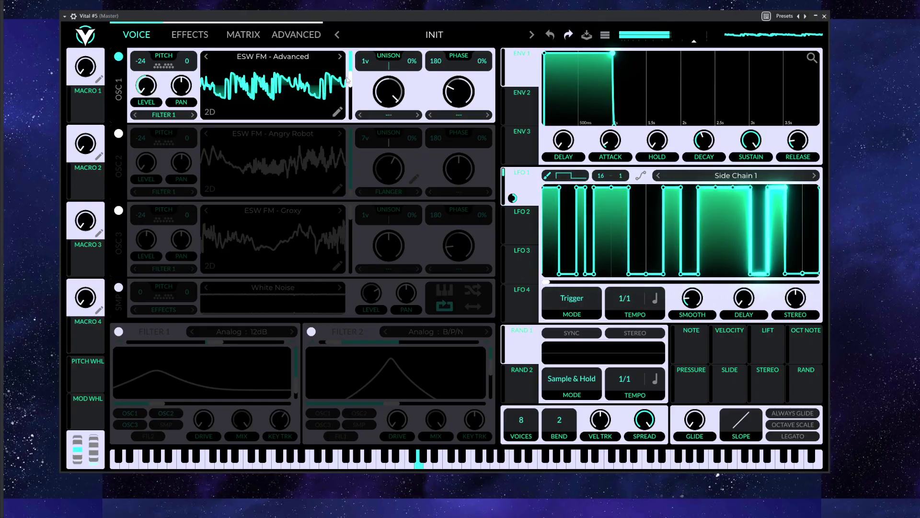
Adjust oscillator 1's wavetable frame position and modulate it with LFO 2's sine shape.
{"action": "left_click_drag", "start_coordinate": [353, 100], "coordinate": [379, 72]}
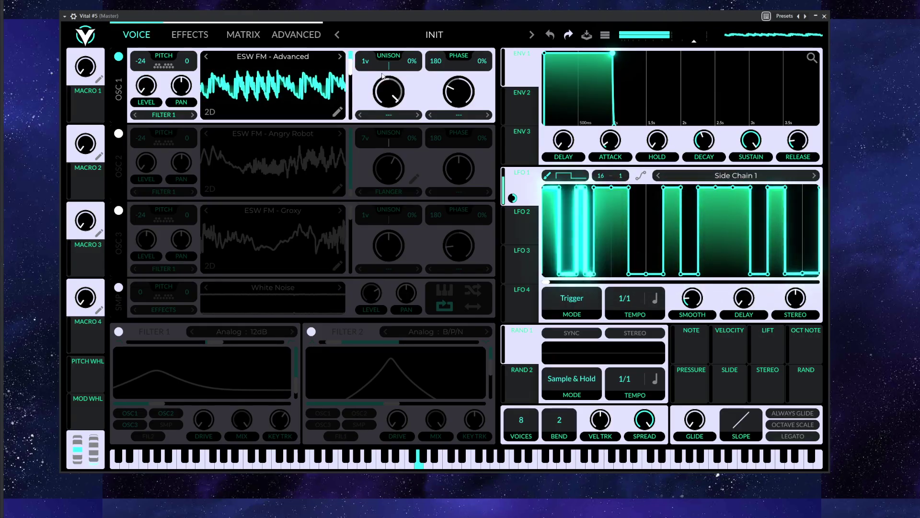
{"action": "left_click", "coordinate": [523, 293]}
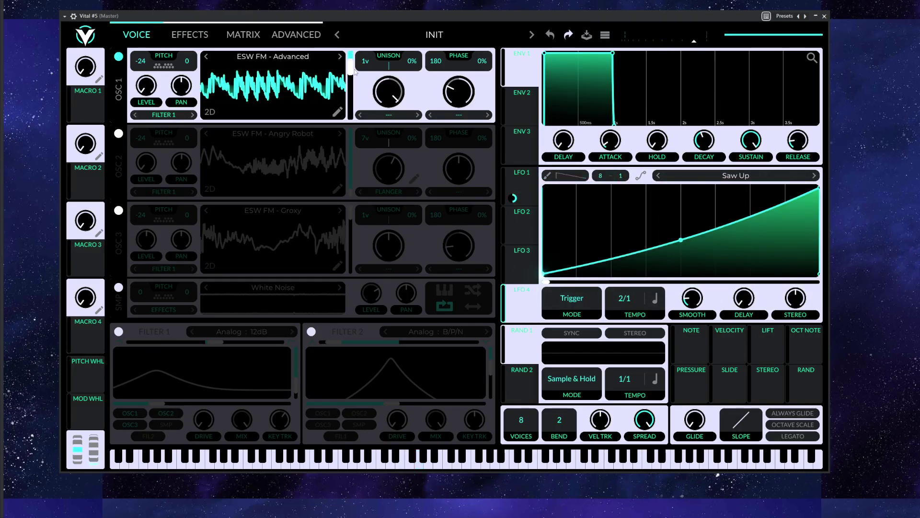
{"action": "left_click_drag", "start_coordinate": [355, 71], "coordinate": [355, 91]}
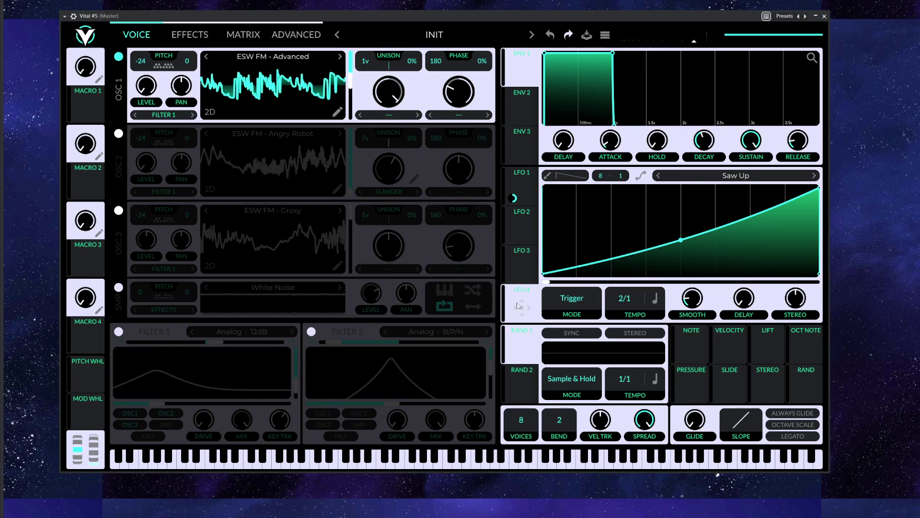
{"action": "left_click", "coordinate": [531, 223]}
{"action": "left_click_drag", "start_coordinate": [522, 230], "coordinate": [350, 82]}
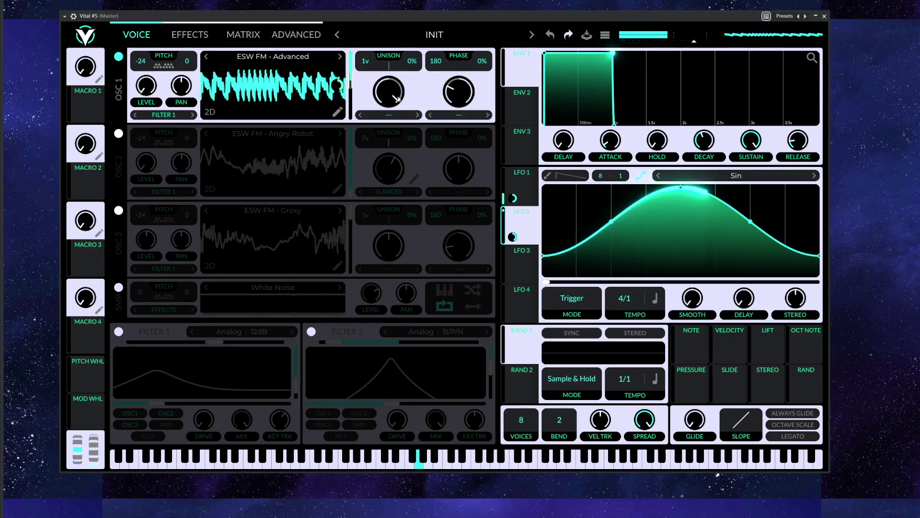
{"action": "mouse_move", "coordinate": [337, 86]}
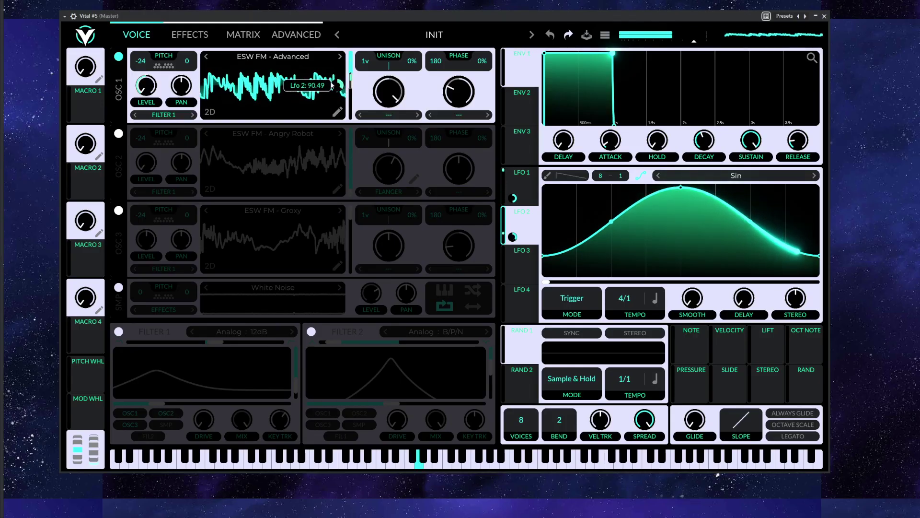
Enable the compressor effect and set its mode to High Band.
{"action": "left_click", "coordinate": [204, 38]}
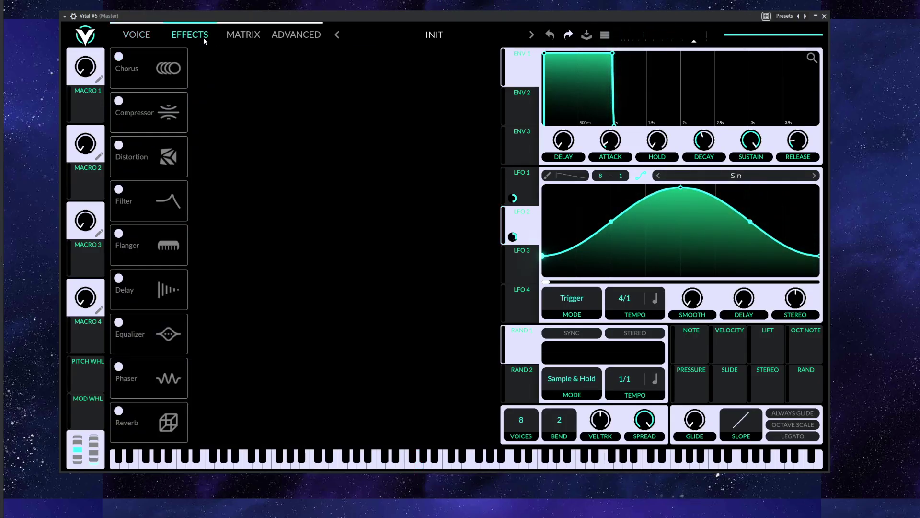
{"action": "left_click", "coordinate": [123, 109]}
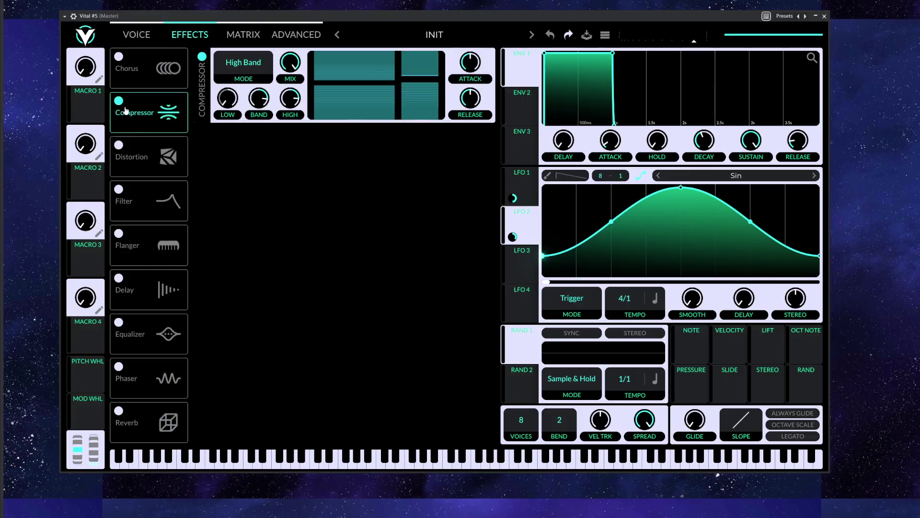
{"action": "left_click", "coordinate": [258, 69]}
{"action": "left_click", "coordinate": [249, 94]}
{"action": "left_click", "coordinate": [250, 67]}
{"action": "left_click", "coordinate": [248, 106]}
Enable the equalizer effect and lower the gain of its low band.
{"action": "left_click", "coordinate": [149, 320]}
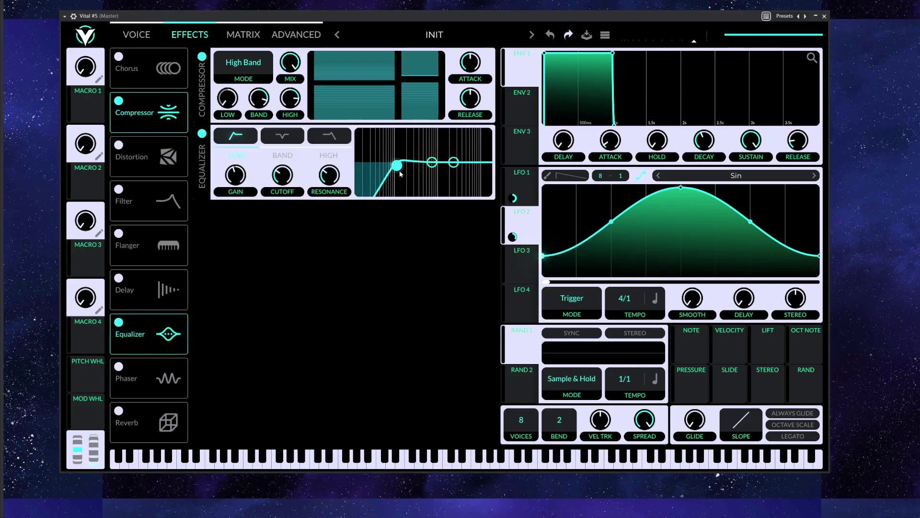
{"action": "left_click_drag", "start_coordinate": [396, 174], "coordinate": [391, 186]}
{"action": "key", "text": "f"}
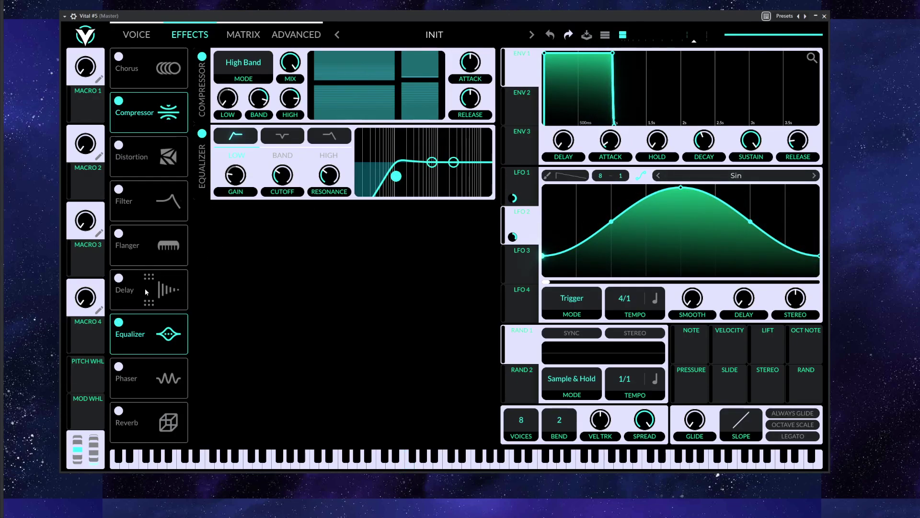
Enable the delay effect in Ping Pong mode and play the sound.
{"action": "left_click", "coordinate": [119, 278]}
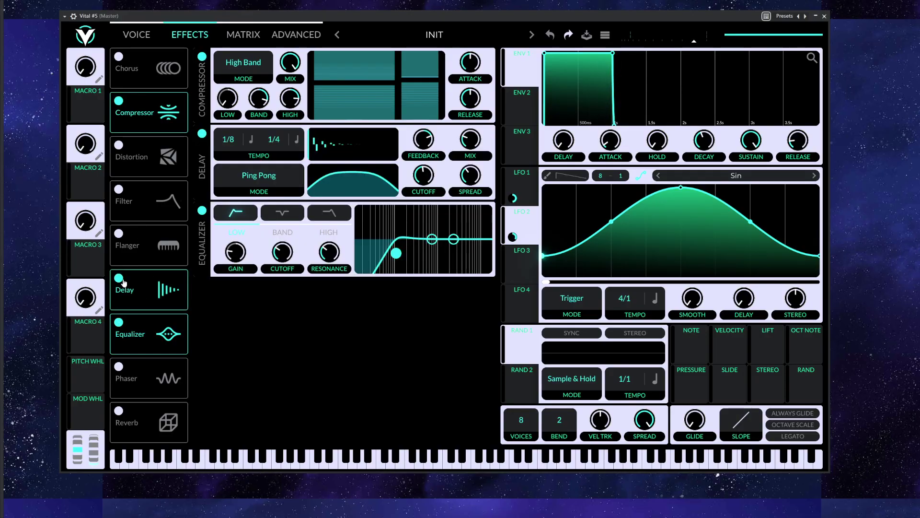
{"action": "left_click", "coordinate": [264, 178]}
{"action": "left_click", "coordinate": [259, 207]}
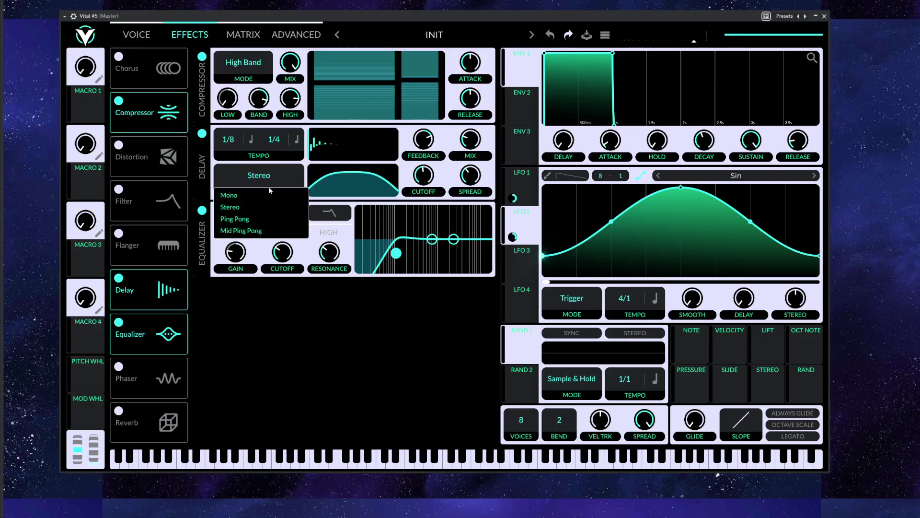
{"action": "left_click", "coordinate": [247, 220]}
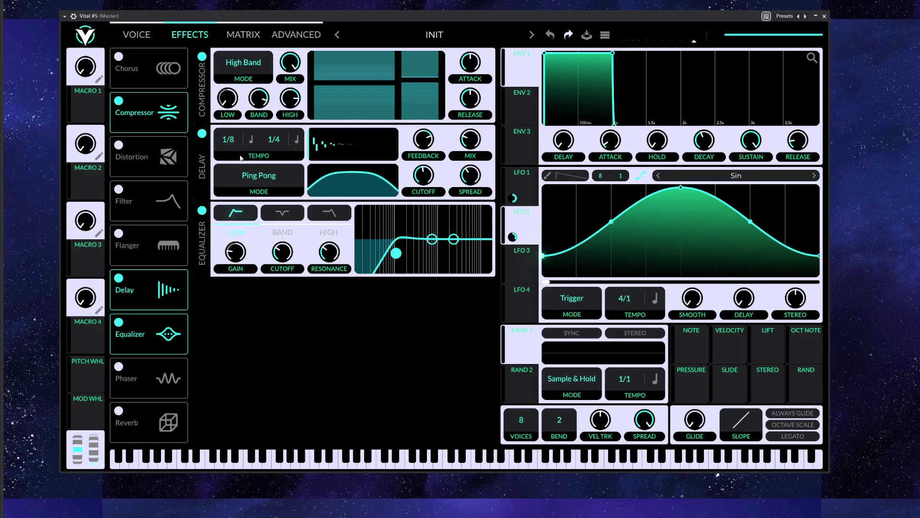
{"action": "key", "text": "space"}
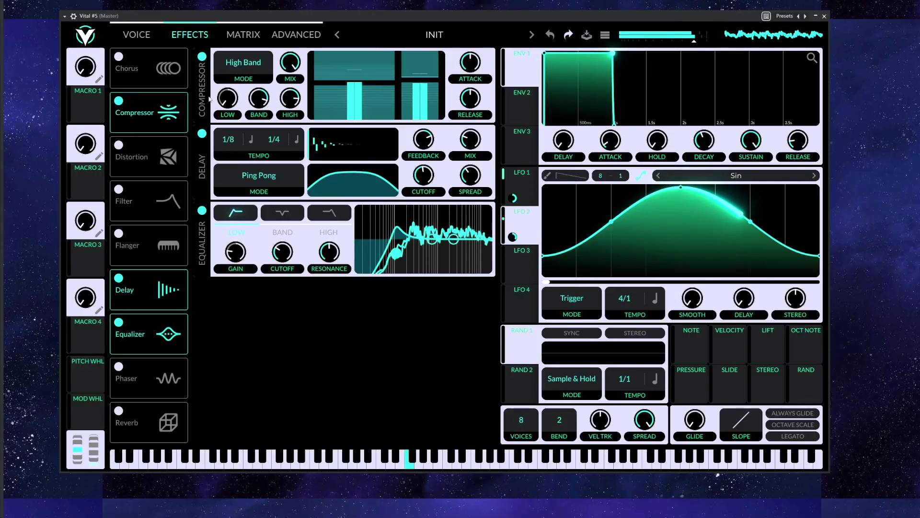
Paint additional half-width pulses into LFO 1's 7th, 10th, 13th and 16th grid columns.
{"action": "left_click", "coordinate": [136, 34]}
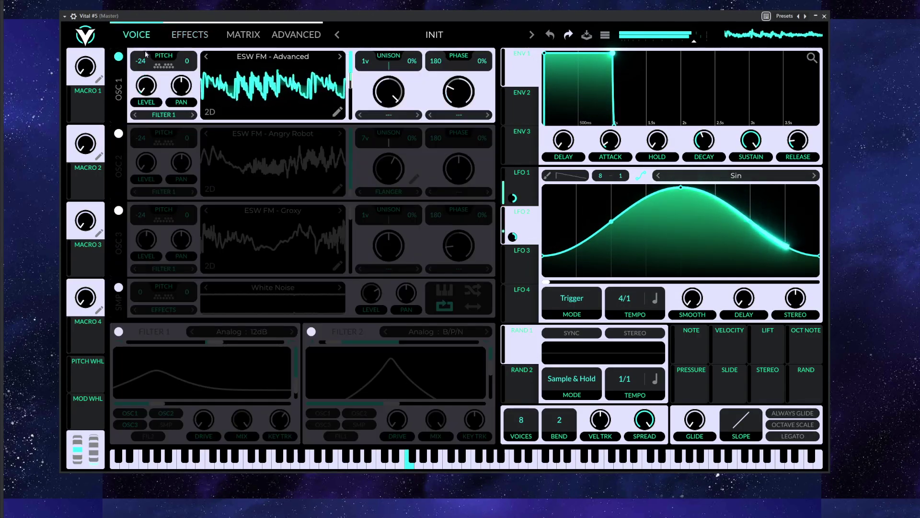
{"action": "left_click", "coordinate": [536, 202]}
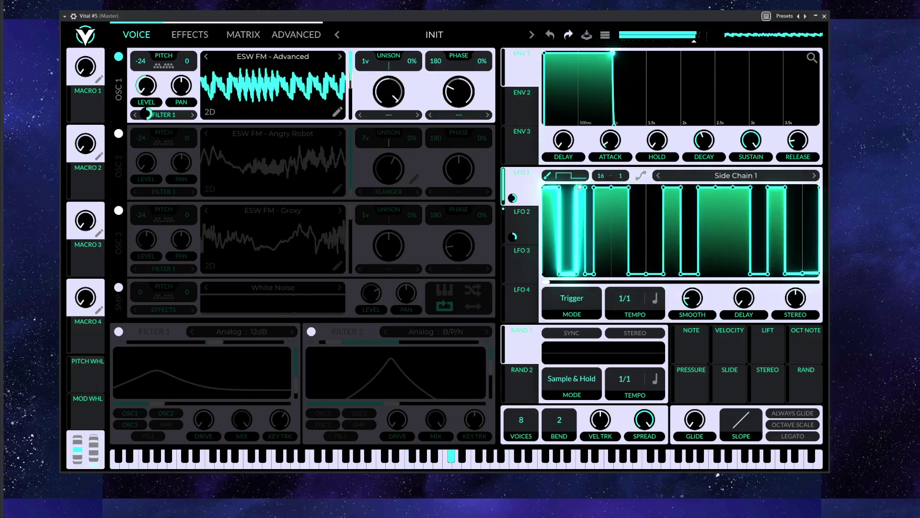
{"action": "left_click", "coordinate": [655, 193]}
{"action": "left_click_drag", "start_coordinate": [655, 193], "coordinate": [654, 187]}
{"action": "left_click", "coordinate": [704, 193]}
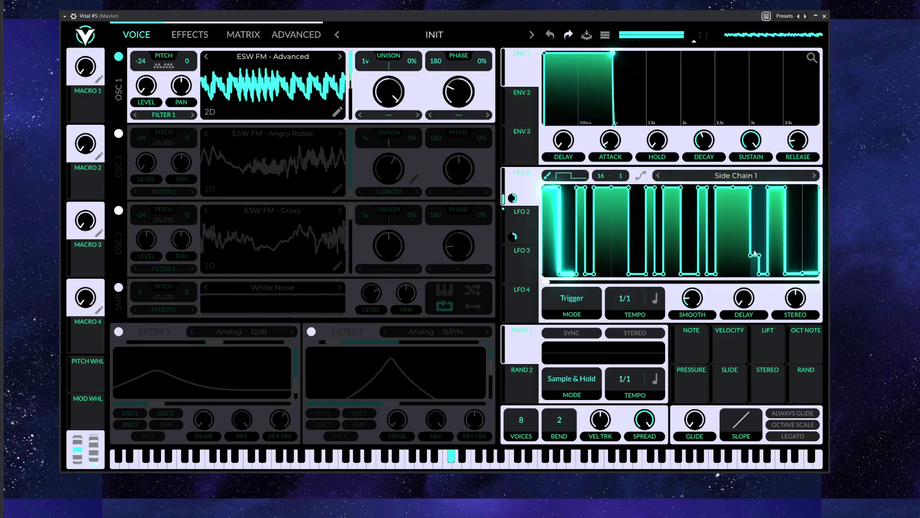
{"action": "left_click", "coordinate": [755, 255]}
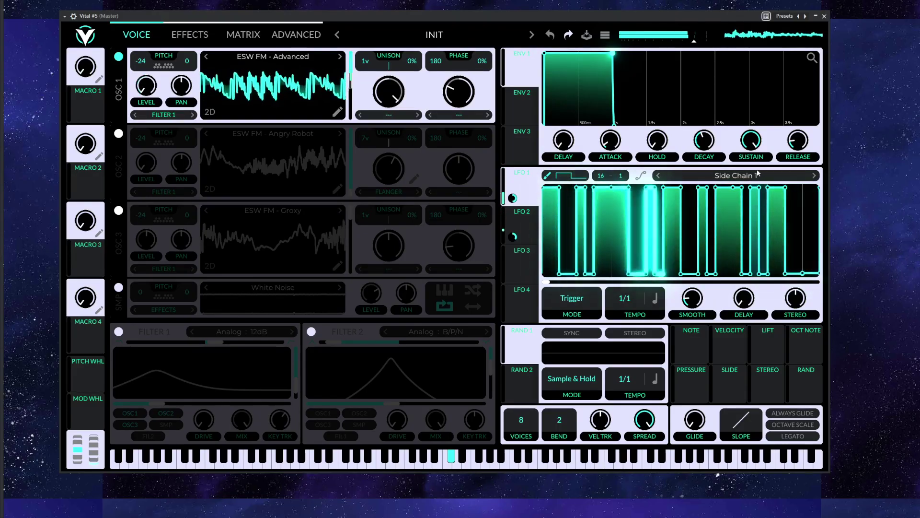
{"action": "left_click", "coordinate": [806, 216]}
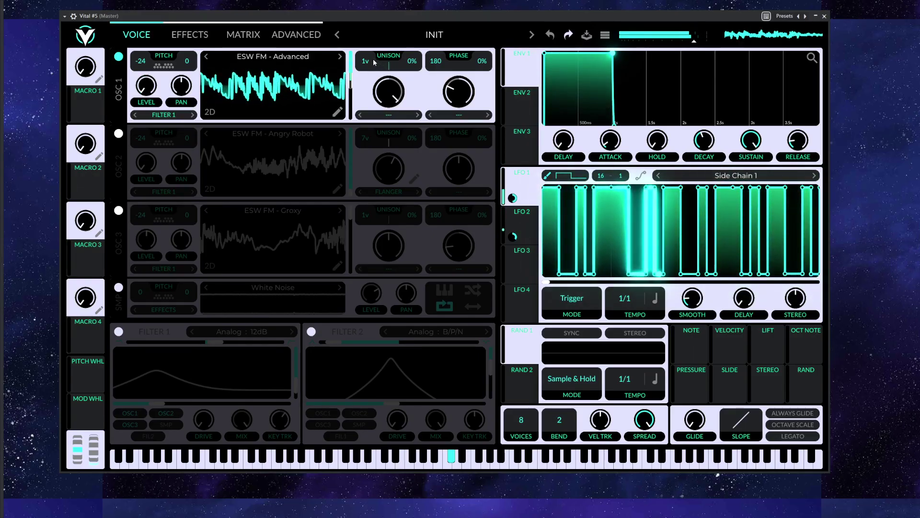
Set oscillator 1's unison to 7 voices.
{"action": "left_click_drag", "start_coordinate": [366, 62], "coordinate": [384, 48]}
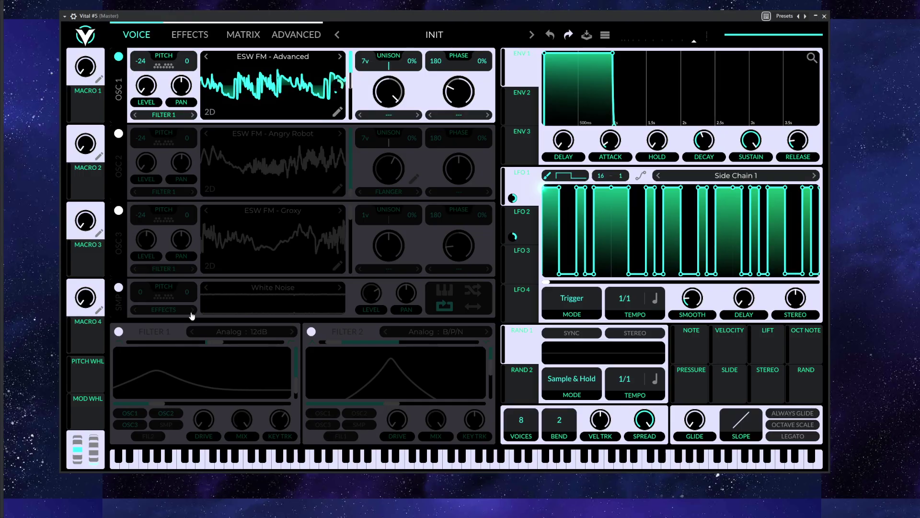
Enable filter 1 with the Analog : 12dB model and modulate its cutoff with LFO 4's Saw Up shape.
{"action": "left_click", "coordinate": [119, 332]}
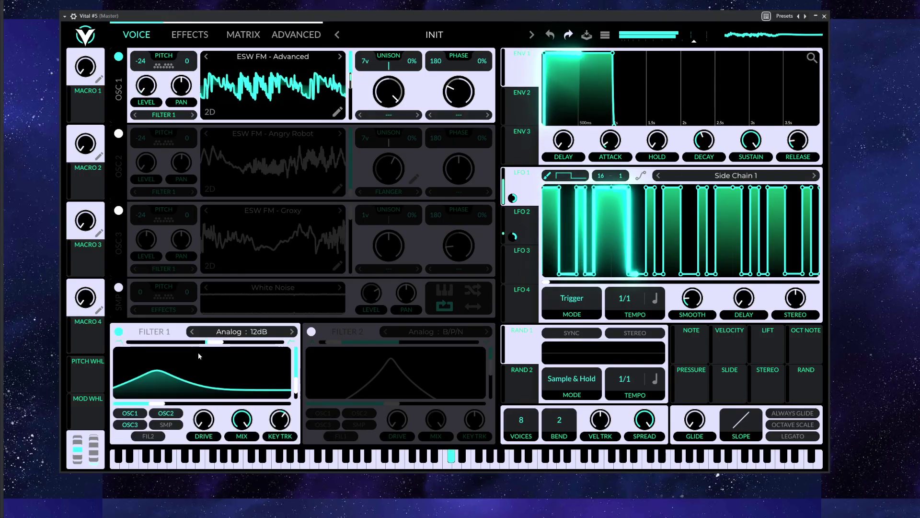
{"action": "left_click_drag", "start_coordinate": [161, 404], "coordinate": [204, 407]}
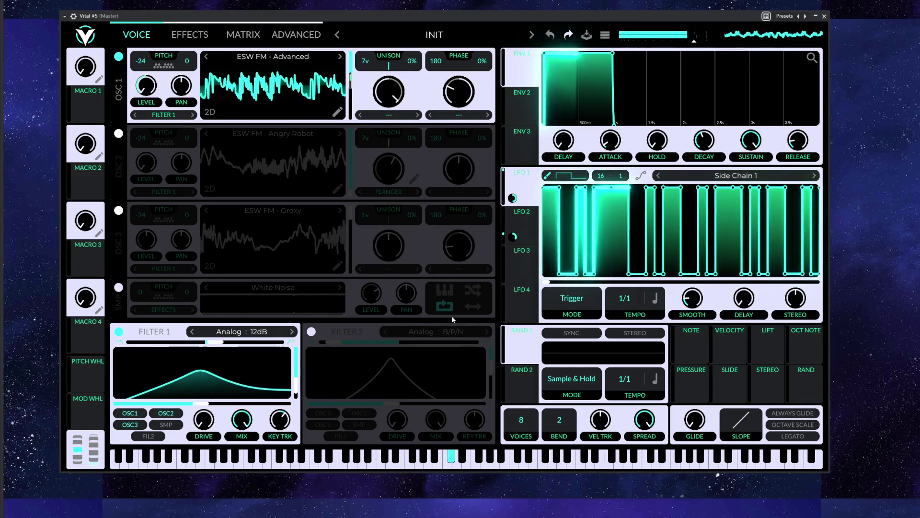
{"action": "left_click", "coordinate": [522, 254]}
{"action": "left_click", "coordinate": [521, 307]}
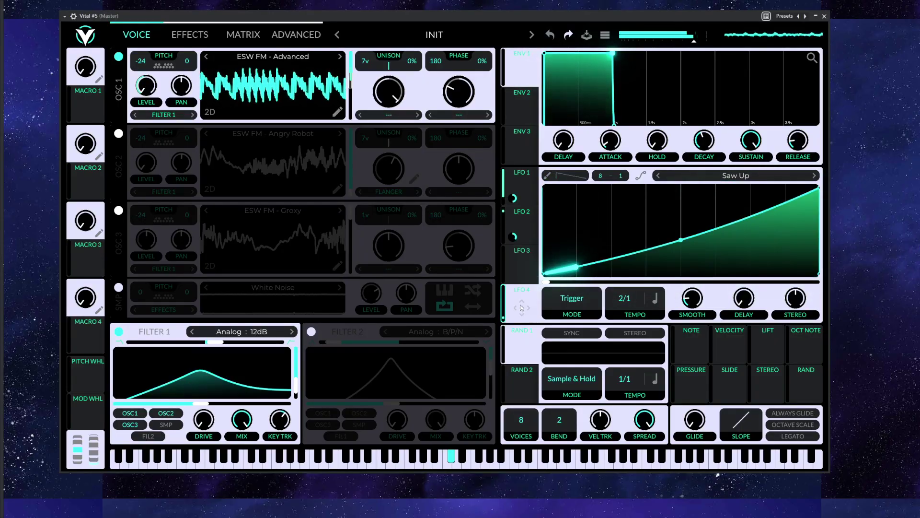
{"action": "left_click_drag", "start_coordinate": [521, 307], "coordinate": [203, 403]}
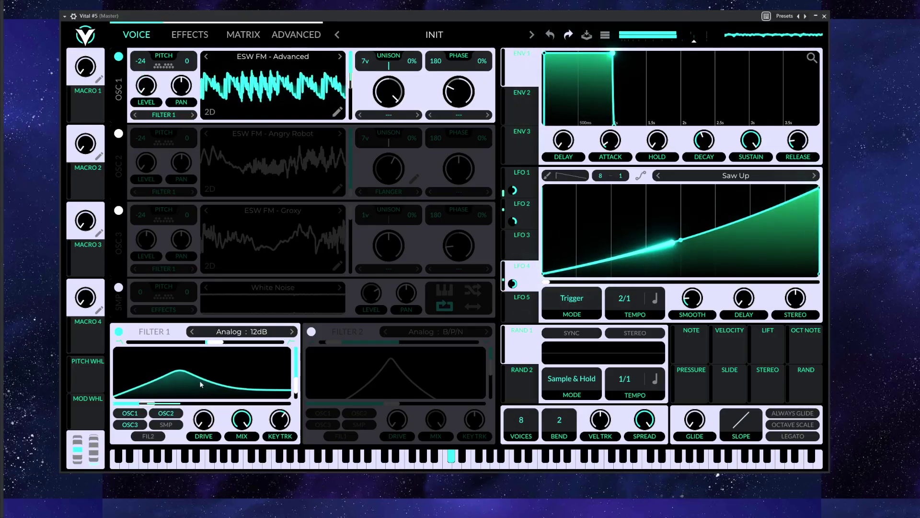
{"action": "mouse_move", "coordinate": [204, 390]}
{"action": "left_click_drag", "start_coordinate": [204, 388], "coordinate": [202, 395]}
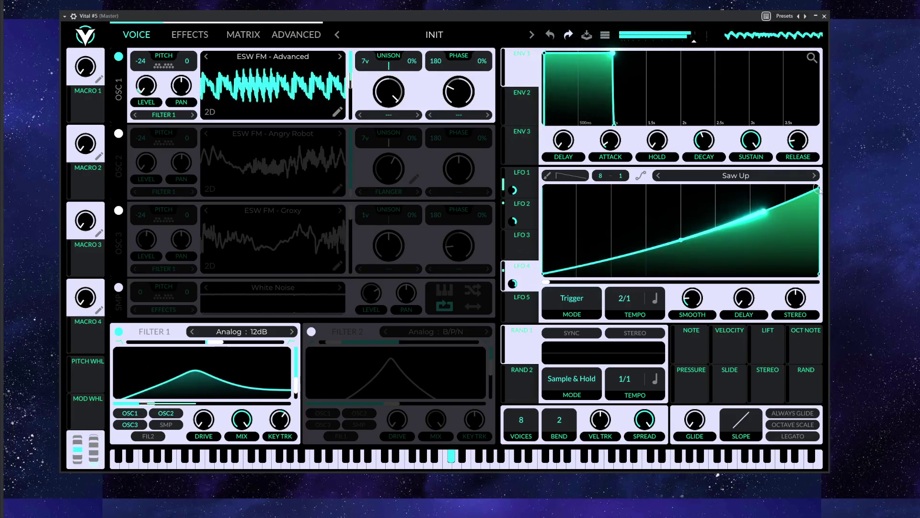
Lower the end peak of LFO 4's rising curve and reduce filter 1's resonance.
{"action": "left_click_drag", "start_coordinate": [813, 188], "coordinate": [817, 214]}
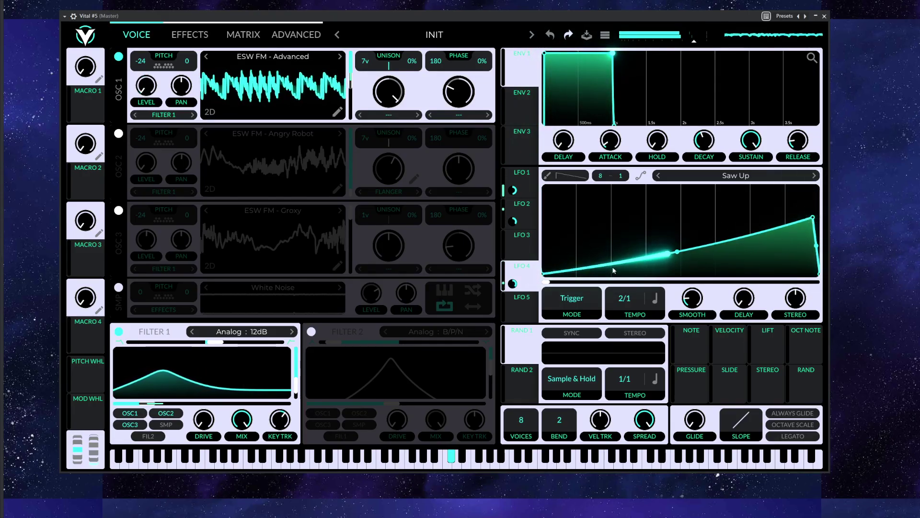
{"action": "mouse_move", "coordinate": [293, 387]}
{"action": "left_mouse_down"}
{"action": "mouse_move", "coordinate": [309, 352]}
{"action": "mouse_move", "coordinate": [296, 397]}
{"action": "left_mouse_up"}
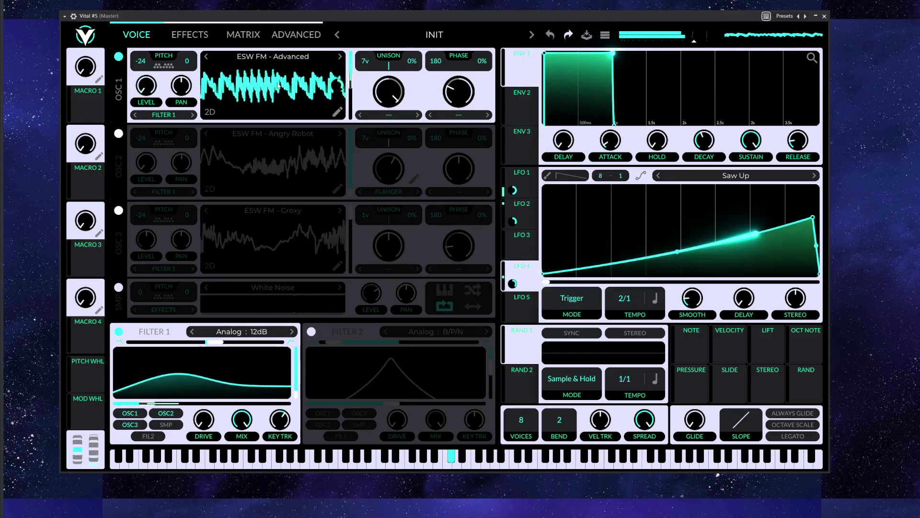
Save the patch as the preset PSYTRANCE GATE with the Sequence style.
{"action": "left_click", "coordinate": [524, 175]}
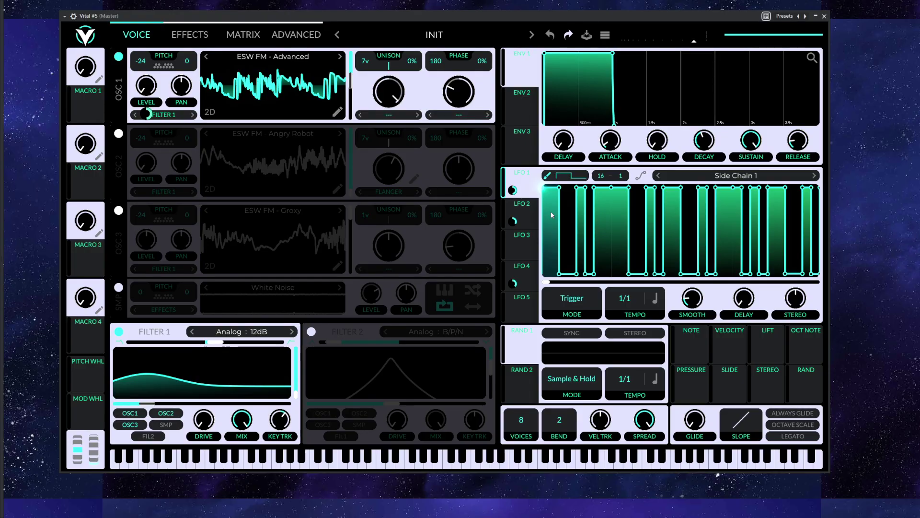
{"action": "left_click", "coordinate": [586, 36]}
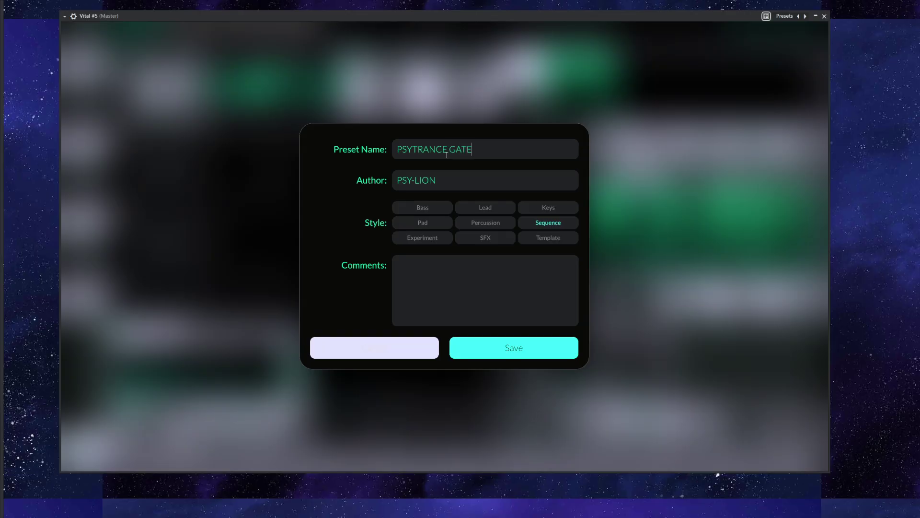
{"action": "left_click", "coordinate": [519, 343]}
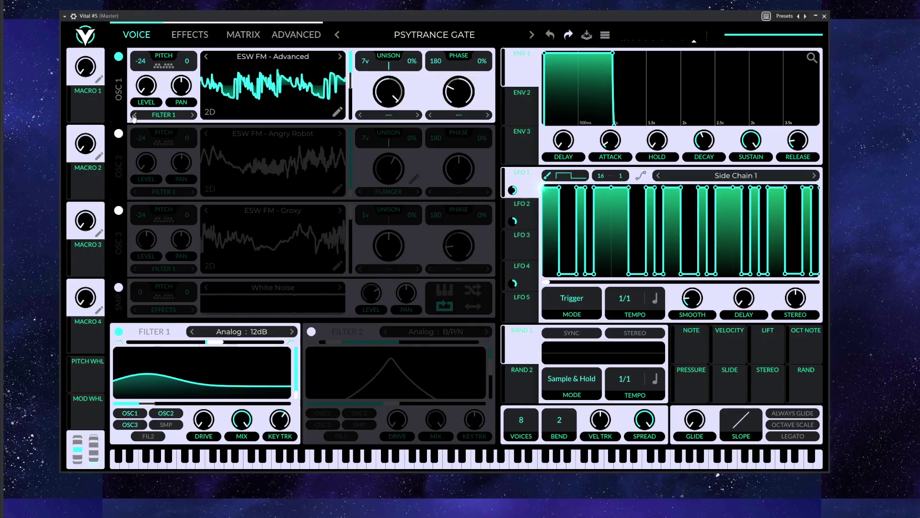
Enable oscillator 2, raise its level, and clear the pulses from the second half of LFO 1's pattern.
{"action": "left_click", "coordinate": [119, 134]}
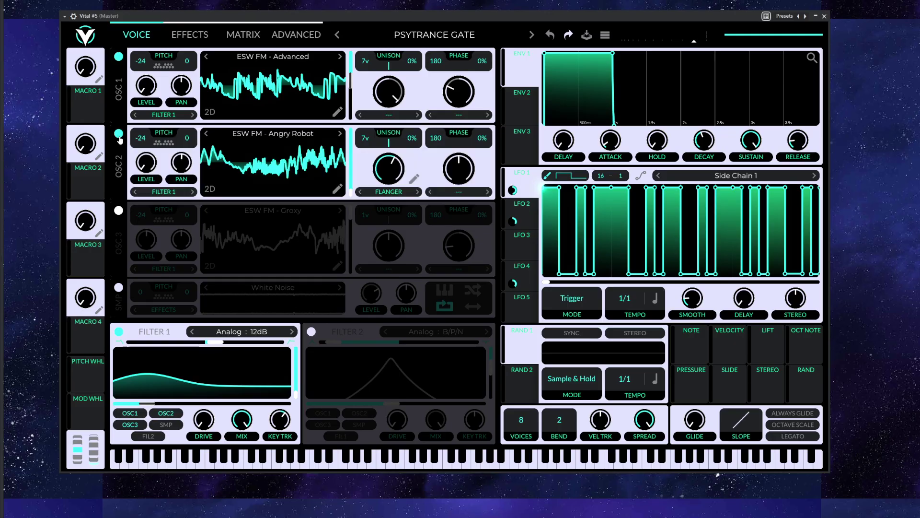
{"action": "left_click_drag", "start_coordinate": [144, 166], "coordinate": [169, 161]}
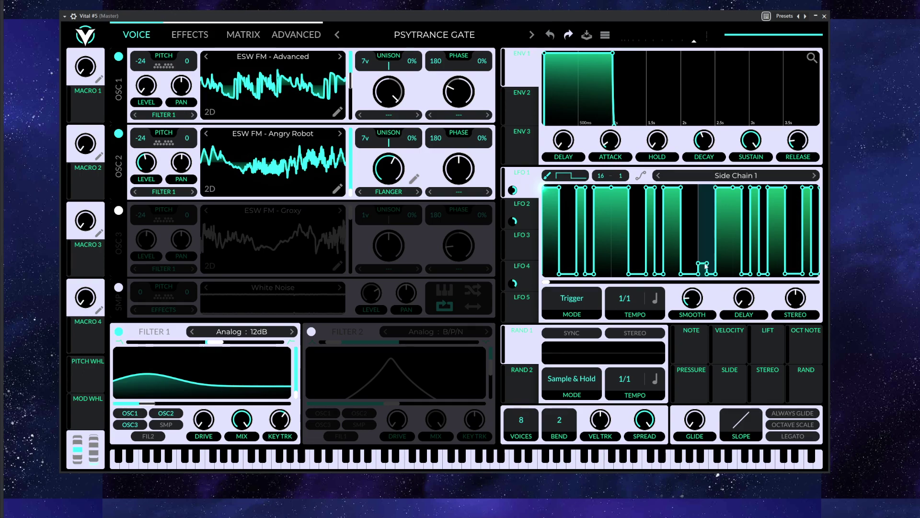
{"action": "left_click_drag", "start_coordinate": [709, 278], "coordinate": [808, 278]}
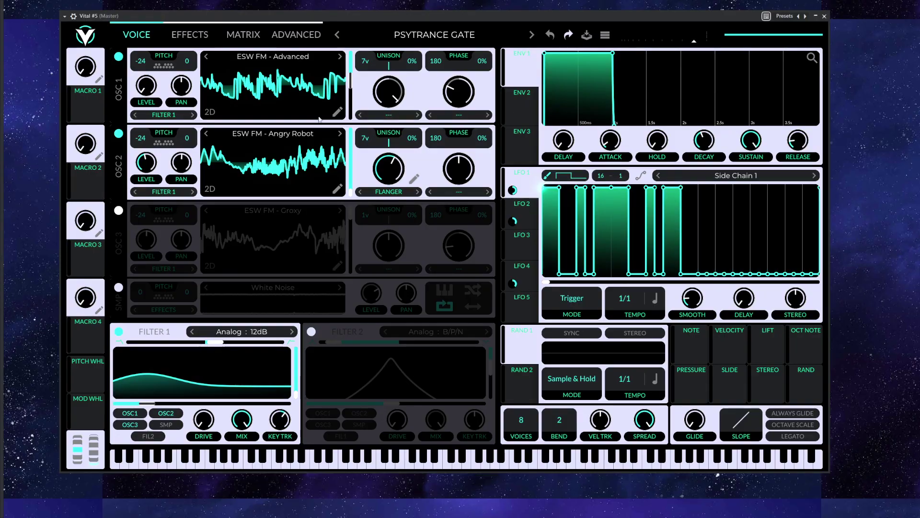
Modulate oscillator 2's level with LFO 3, play the sound, and set LFO 3's tempo to 1/1.
{"action": "left_click", "coordinate": [519, 250]}
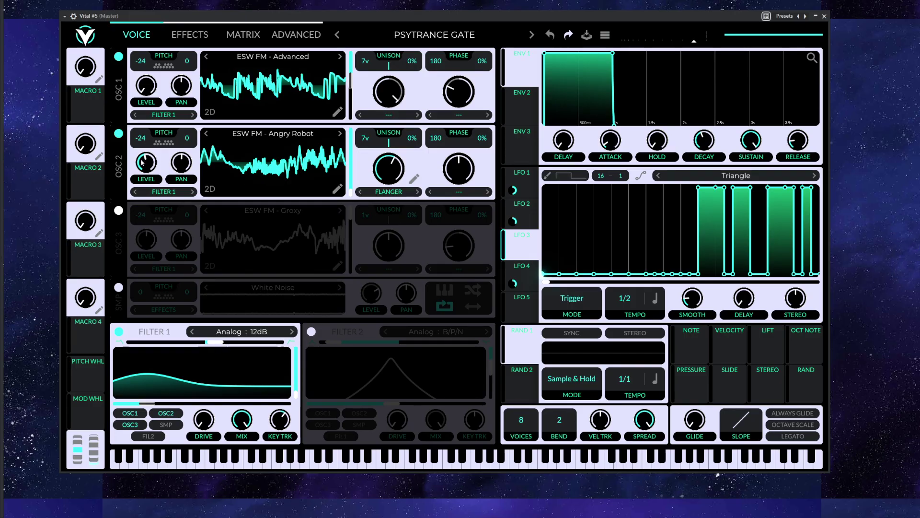
{"action": "left_click_drag", "start_coordinate": [522, 249], "coordinate": [148, 191]}
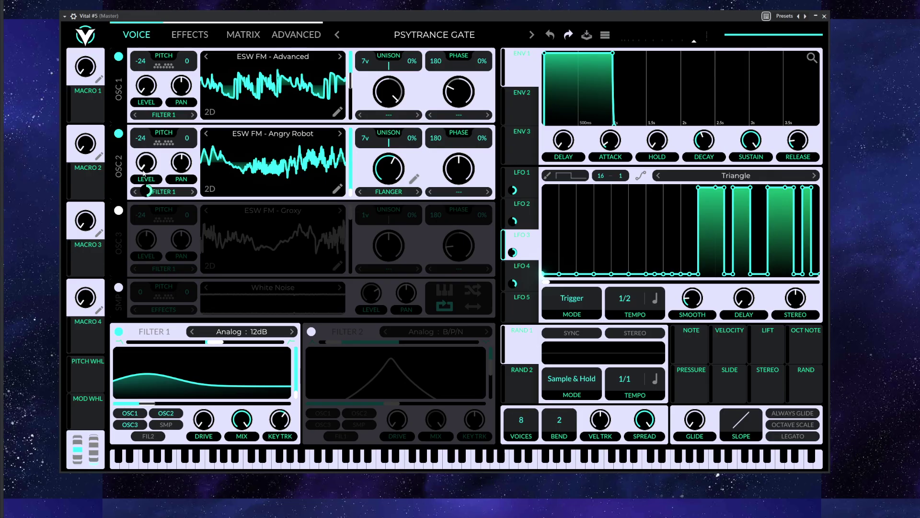
{"action": "key", "text": "space"}
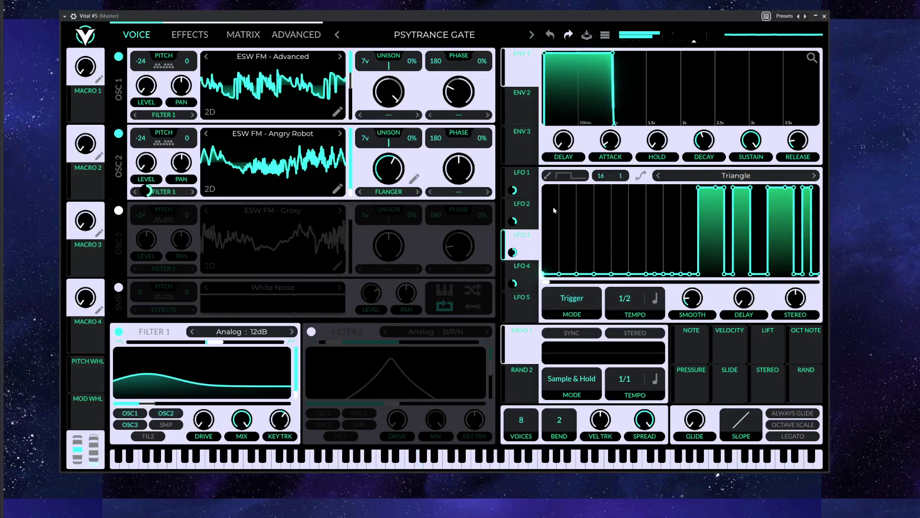
{"action": "left_click", "coordinate": [533, 195]}
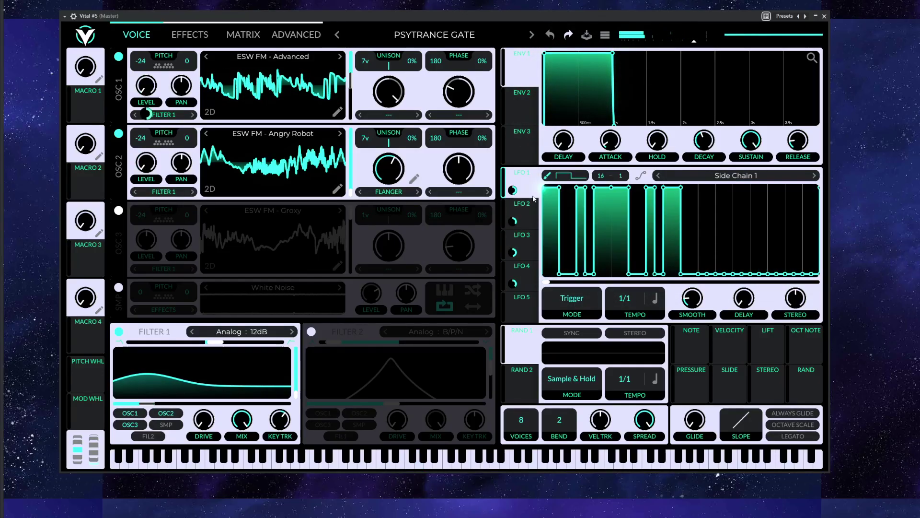
{"action": "left_click", "coordinate": [530, 220]}
{"action": "left_click", "coordinate": [525, 240]}
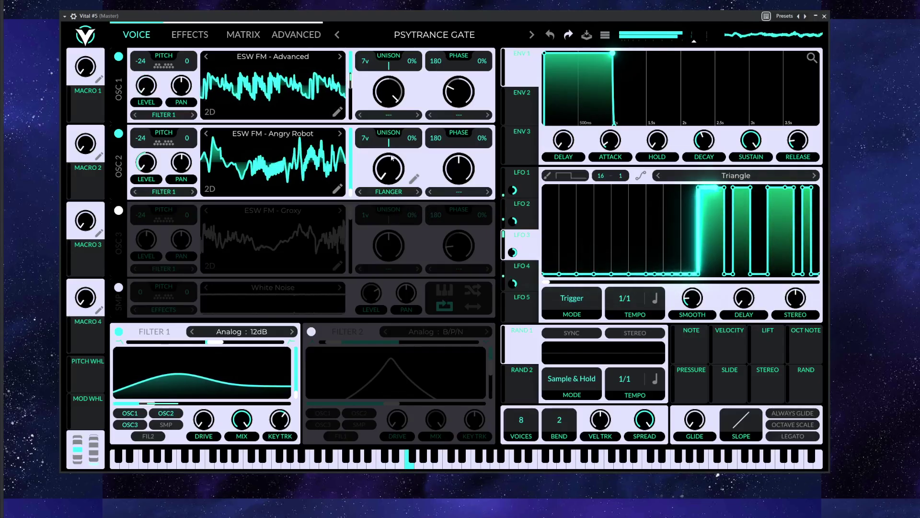
Try 15 unison voices on oscillator 2 and return it to 7 voices.
{"action": "scroll", "coordinate": [384, 174], "scroll_direction": "up", "scroll_amount": 7}
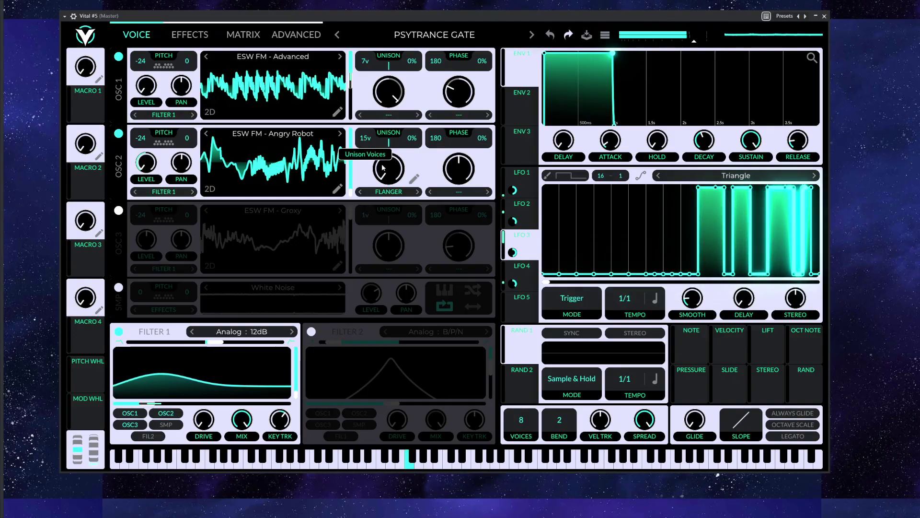
{"action": "scroll", "coordinate": [384, 175], "scroll_direction": "down", "scroll_amount": 5}
{"action": "left_click_drag", "start_coordinate": [372, 194], "coordinate": [372, 209]}
Route oscillator 2 to filter 2 and modulate its lowered wavetable frame position with LFO 5.
{"action": "left_click", "coordinate": [193, 191]}
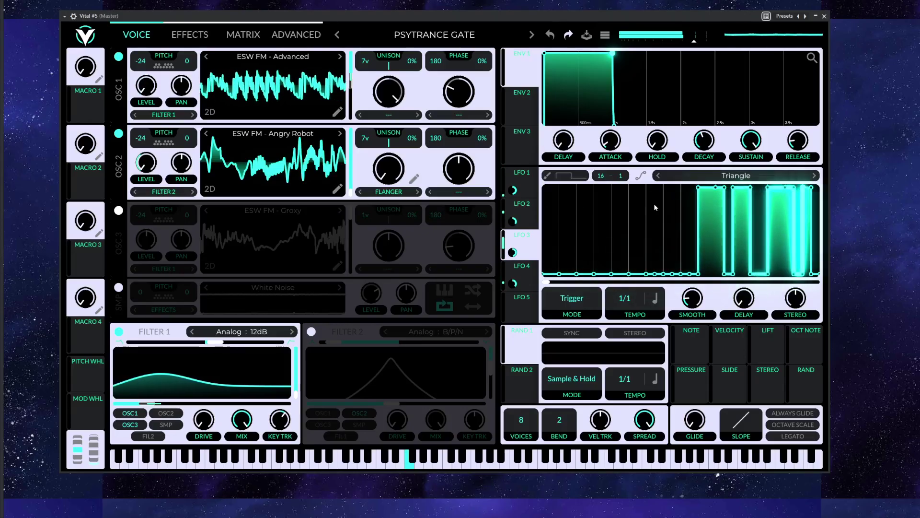
{"action": "mouse_move", "coordinate": [370, 173]}
{"action": "left_mouse_down"}
{"action": "mouse_move", "coordinate": [370, 137]}
{"action": "mouse_move", "coordinate": [352, 173]}
{"action": "left_mouse_up"}
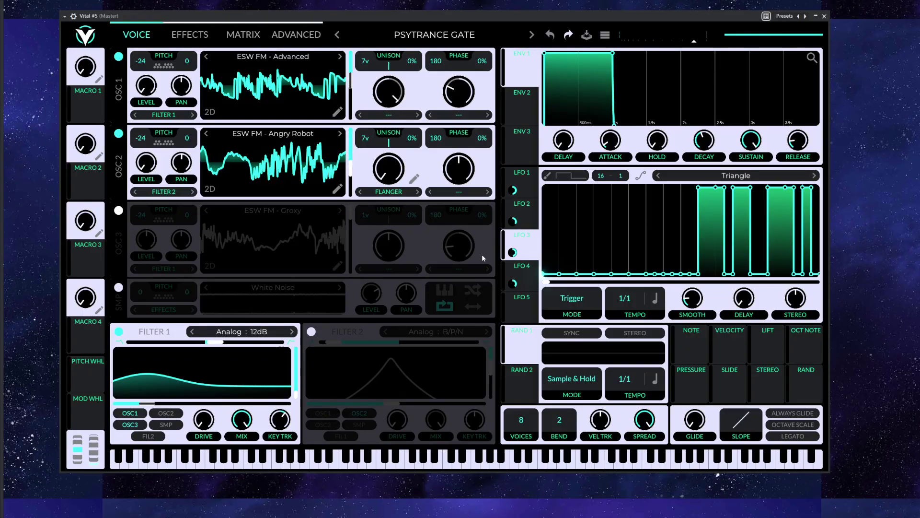
{"action": "left_click_drag", "start_coordinate": [525, 315], "coordinate": [349, 173]}
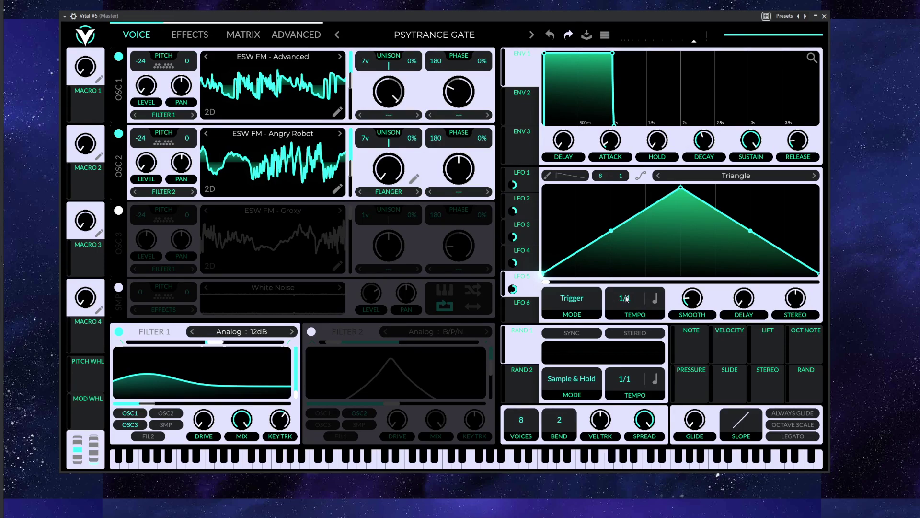
Set LFO 5's tempo to 4/1 and reshape its triangle with a bulging rise, slightly lower peak and sagging fall.
{"action": "left_click_drag", "start_coordinate": [616, 235], "coordinate": [609, 211]}
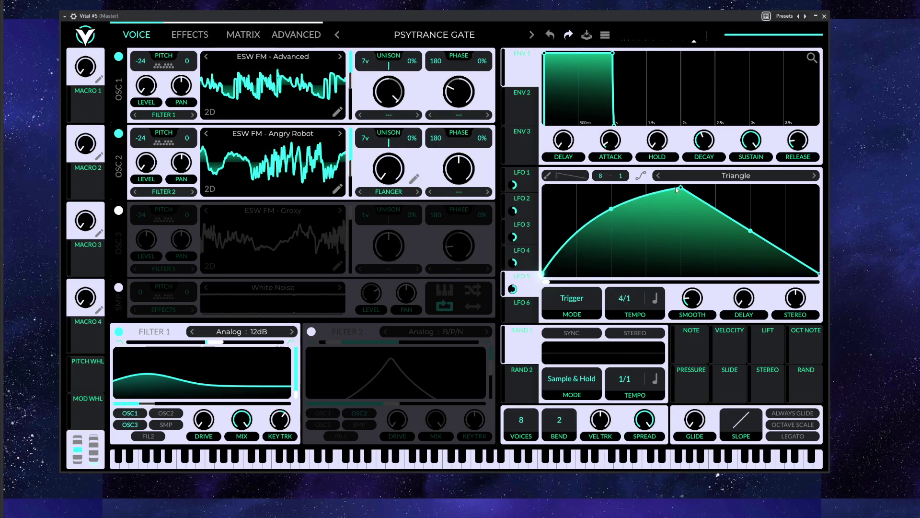
{"action": "left_click_drag", "start_coordinate": [681, 188], "coordinate": [684, 200]}
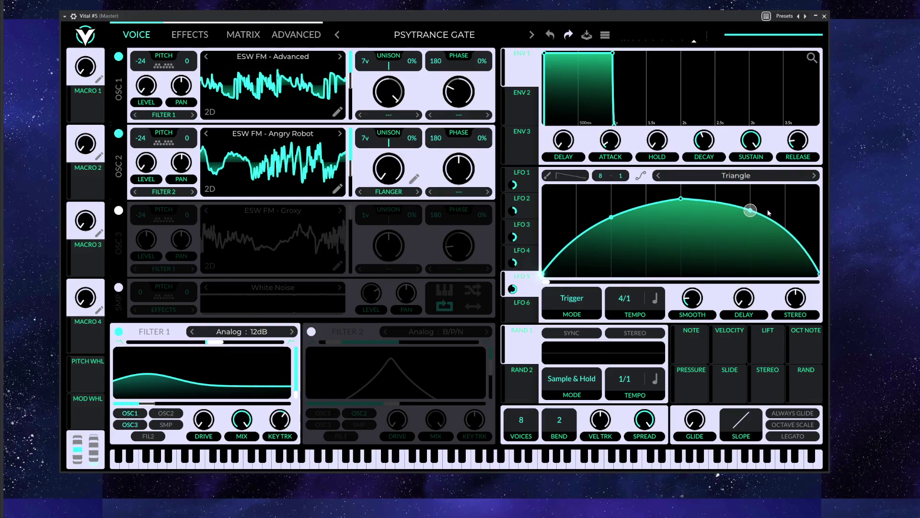
{"action": "left_click_drag", "start_coordinate": [771, 208], "coordinate": [737, 254]}
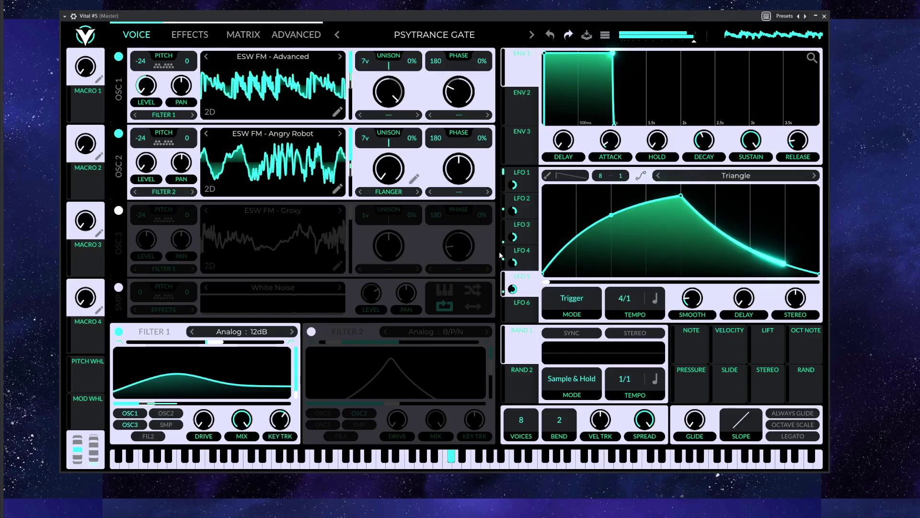
Paint additional half-width pulses into LFO 3's pattern, near its end and across its empty first half.
{"action": "left_click", "coordinate": [522, 225]}
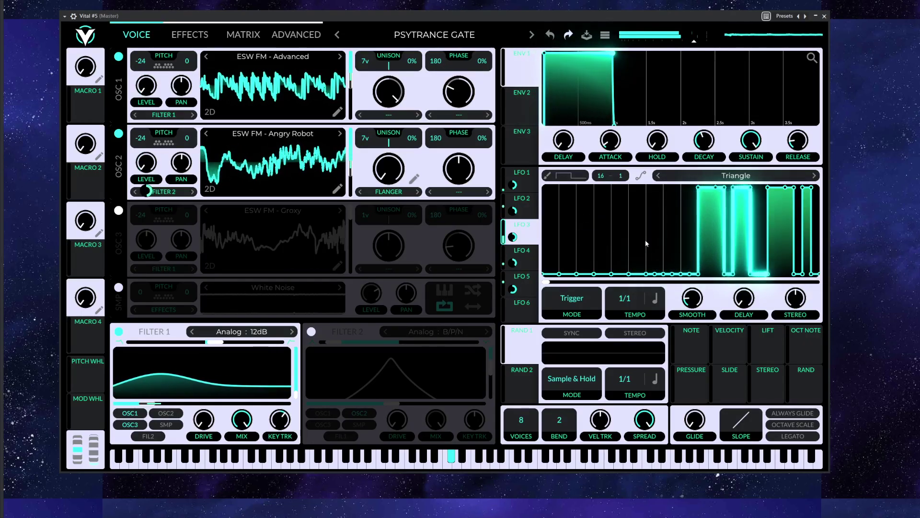
{"action": "mouse_move", "coordinate": [760, 187]}
{"action": "left_mouse_down"}
{"action": "mouse_move", "coordinate": [766, 245]}
{"action": "mouse_move", "coordinate": [766, 167]}
{"action": "mouse_move", "coordinate": [773, 233]}
{"action": "mouse_move", "coordinate": [768, 183]}
{"action": "left_mouse_up"}
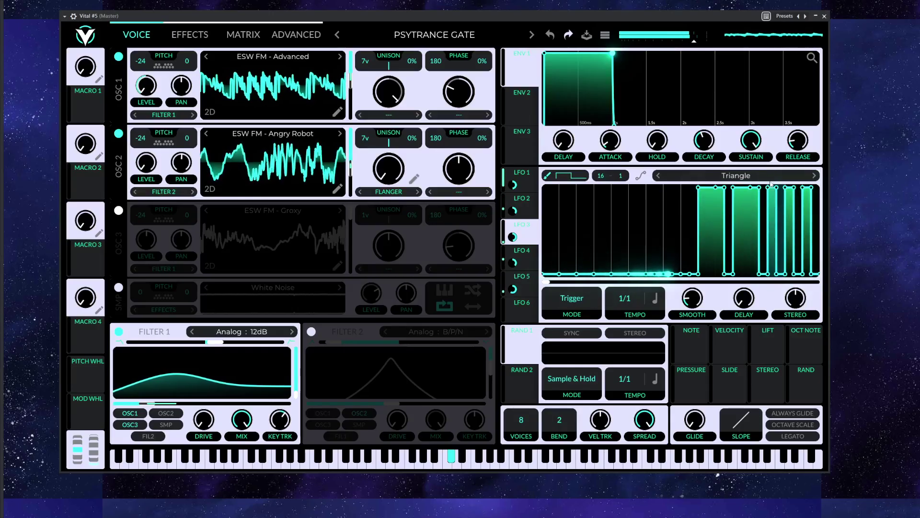
{"action": "mouse_move", "coordinate": [548, 202]}
{"action": "left_mouse_down"}
{"action": "mouse_move", "coordinate": [561, 202]}
{"action": "mouse_move", "coordinate": [565, 187]}
{"action": "mouse_move", "coordinate": [670, 187]}
{"action": "left_mouse_up"}
Choose the full-width brush and paint a continuous block over LFO 3's 8th to 13th grid columns, clearing the columns just before it.
{"action": "left_click", "coordinate": [572, 176]}
{"action": "left_click", "coordinate": [604, 188]}
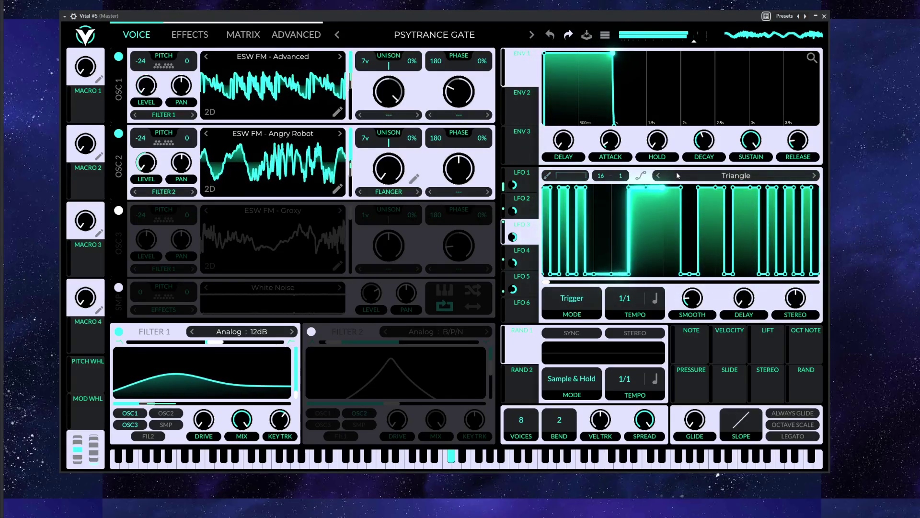
{"action": "left_click_drag", "start_coordinate": [674, 192], "coordinate": [755, 180]}
{"action": "mouse_move", "coordinate": [649, 209]}
{"action": "left_mouse_down"}
{"action": "mouse_move", "coordinate": [644, 274]}
{"action": "mouse_move", "coordinate": [618, 276]}
{"action": "left_mouse_up"}
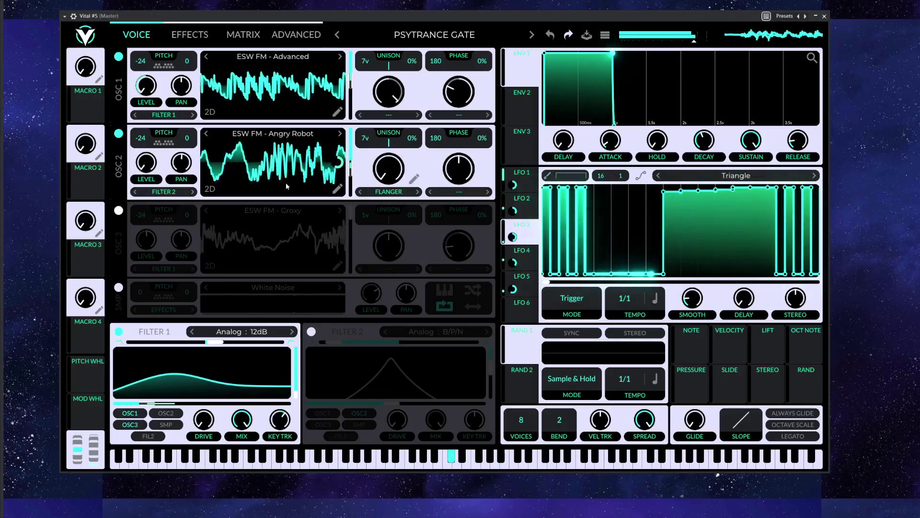
Raise the amount of oscillator 2's Flanger spectral morph, keeping the Flanger type.
{"action": "left_click_drag", "start_coordinate": [395, 169], "coordinate": [395, 64]}
{"action": "left_click", "coordinate": [387, 192]}
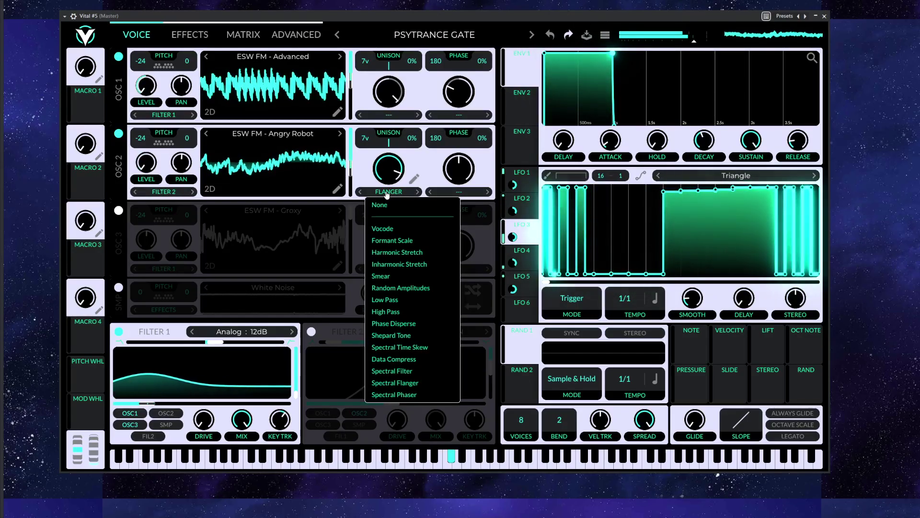
{"action": "left_click_drag", "start_coordinate": [388, 160], "coordinate": [412, 176]}
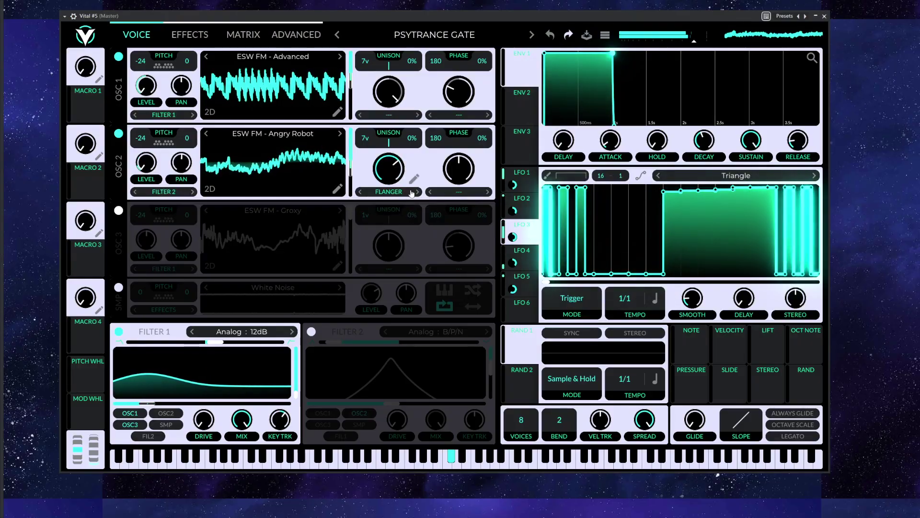
Apply the Squeeze wave morph to oscillator 2 and set its amount to about 80%.
{"action": "left_click", "coordinate": [459, 192]}
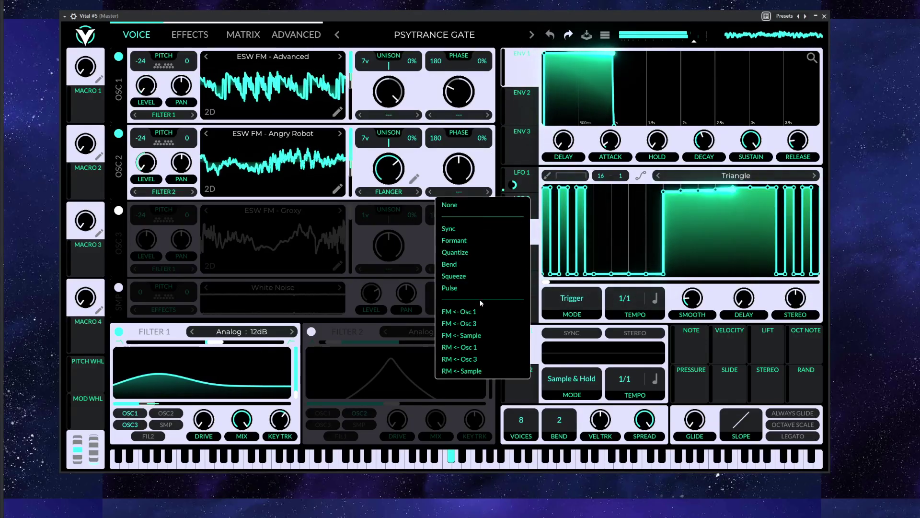
{"action": "left_click", "coordinate": [455, 276]}
{"action": "mouse_move", "coordinate": [261, 200]}
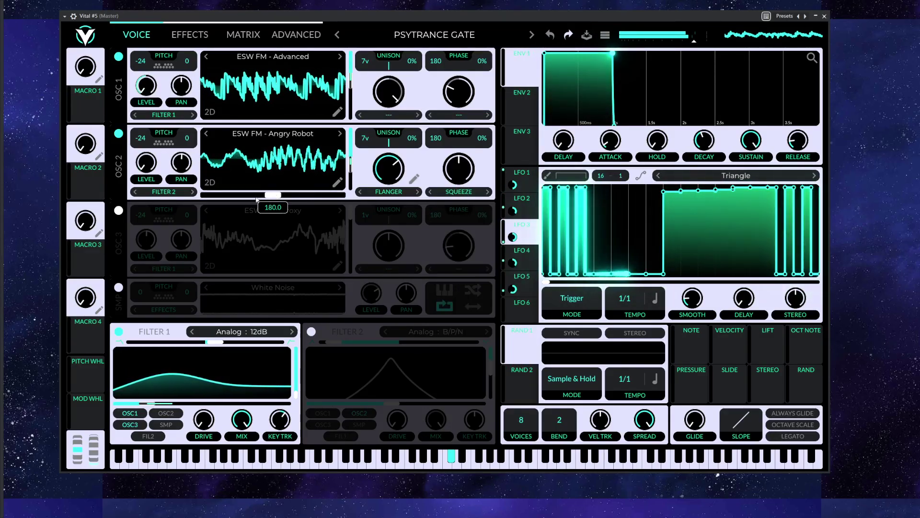
{"action": "mouse_move", "coordinate": [458, 175]}
{"action": "left_mouse_down"}
{"action": "mouse_move", "coordinate": [473, 144]}
{"action": "mouse_move", "coordinate": [473, 170]}
{"action": "left_mouse_up"}
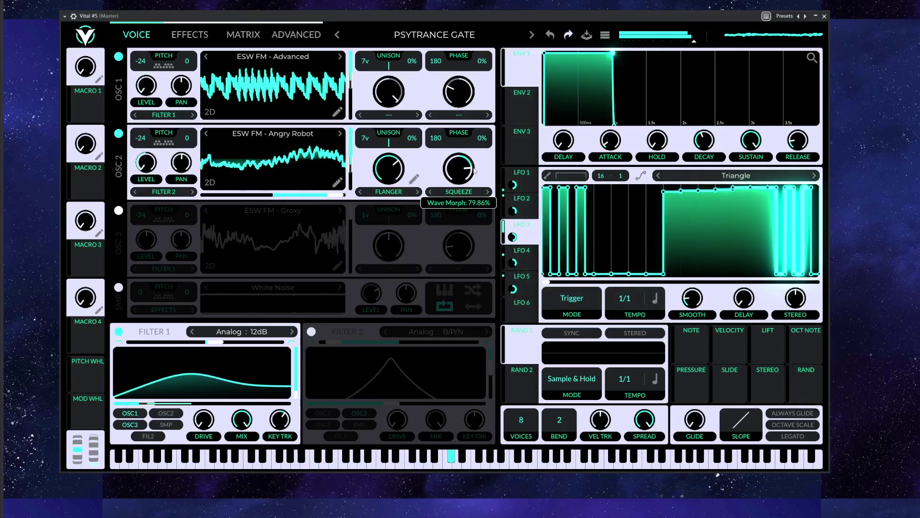
{"action": "left_click_drag", "start_coordinate": [473, 170], "coordinate": [444, 173]}
Clear the pulses from LFO 3's first columns and cut gaps into its long block.
{"action": "left_click", "coordinate": [547, 176]}
{"action": "left_click_drag", "start_coordinate": [551, 210], "coordinate": [556, 281]}
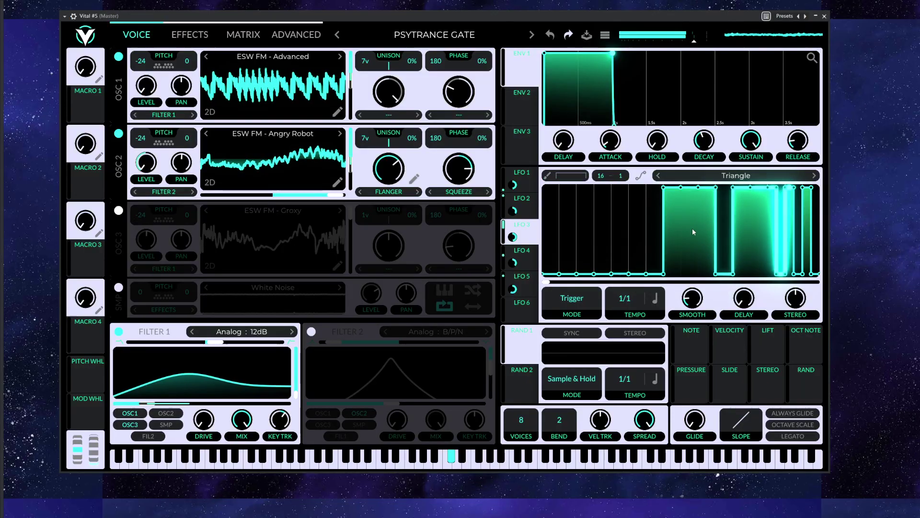
Choose the half-width brush and cut a gap at the 9th grid column of LFO 3's pulse pattern.
{"action": "left_click", "coordinate": [564, 176]}
{"action": "left_click", "coordinate": [571, 202]}
{"action": "left_click", "coordinate": [695, 196]}
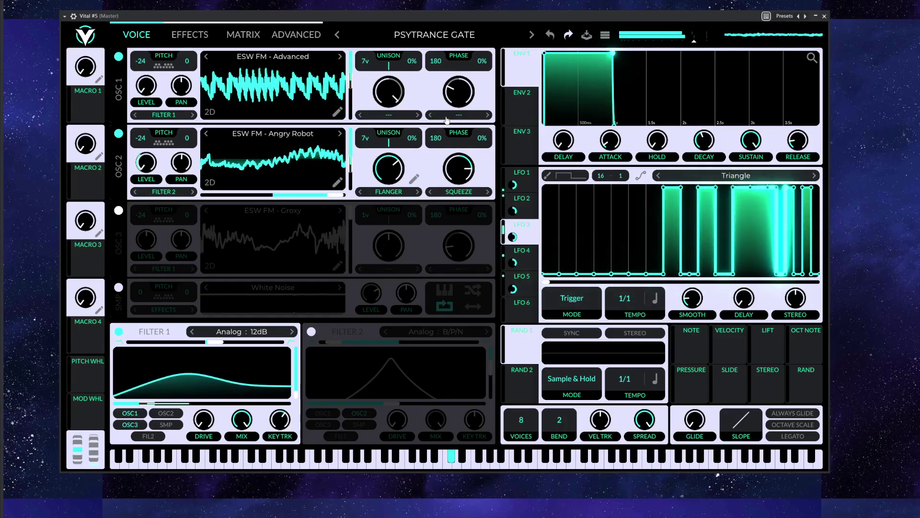
Turn on Filter 2 and modulate its cutoff with LFO 6 at a 4/1 tempo, lowering the base cutoff.
{"action": "left_click", "coordinate": [312, 331]}
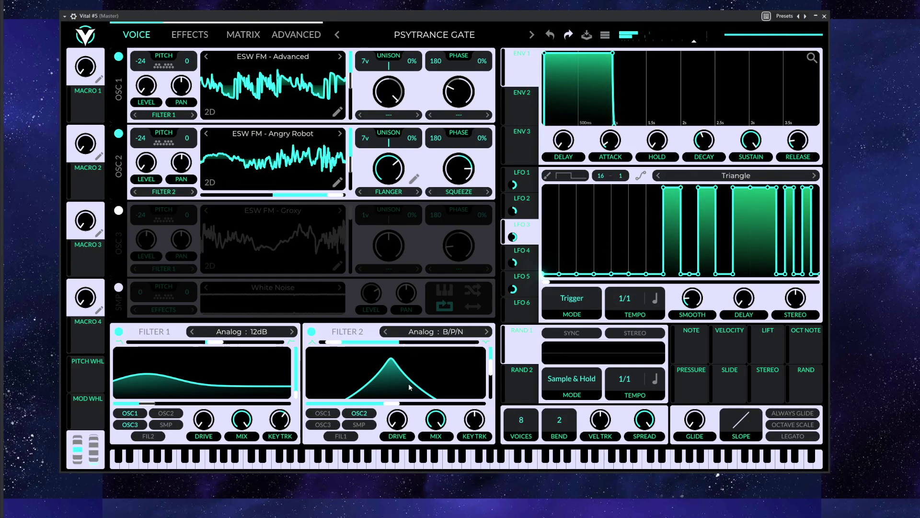
{"action": "left_click_drag", "start_coordinate": [390, 403], "coordinate": [435, 414]}
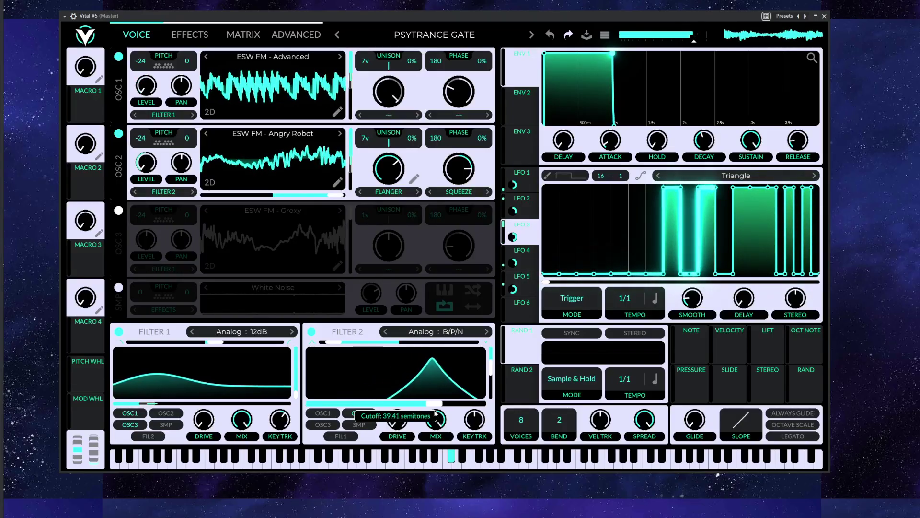
{"action": "left_click_drag", "start_coordinate": [519, 309], "coordinate": [414, 403]}
{"action": "mouse_move", "coordinate": [630, 302]}
{"action": "left_mouse_down"}
{"action": "mouse_move", "coordinate": [629, 313]}
{"action": "mouse_move", "coordinate": [653, 302]}
{"action": "mouse_move", "coordinate": [643, 314]}
{"action": "left_mouse_up"}
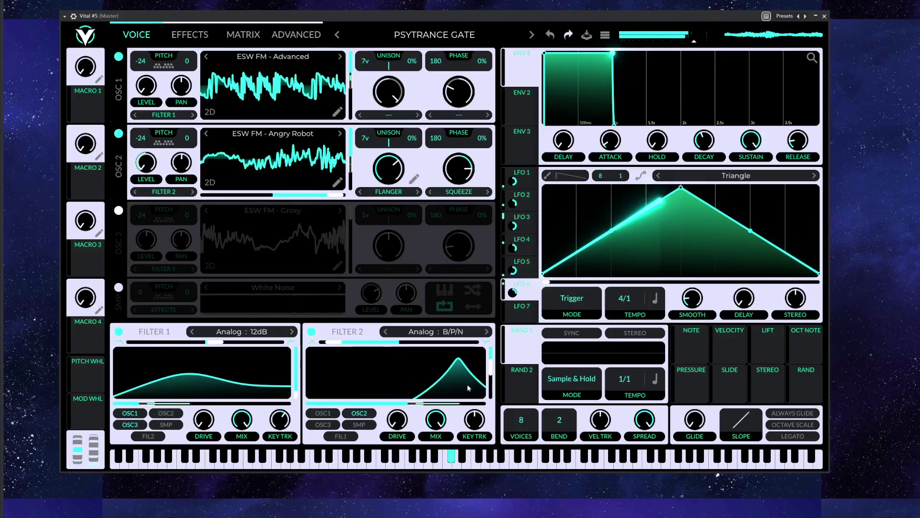
{"action": "left_click_drag", "start_coordinate": [415, 403], "coordinate": [379, 402]}
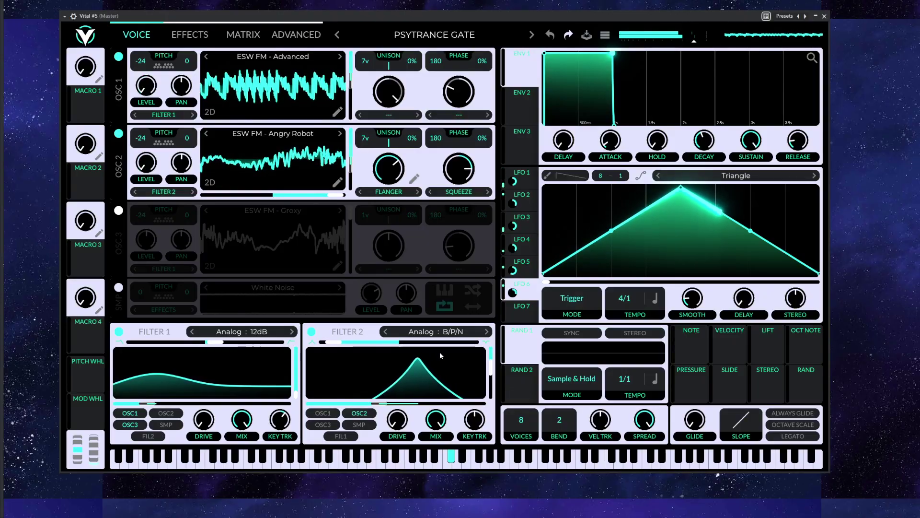
Curve LFO 6's triangle, bulging the rising slope upward and bending the falling slope slightly inward.
{"action": "left_click_drag", "start_coordinate": [611, 231], "coordinate": [619, 247]}
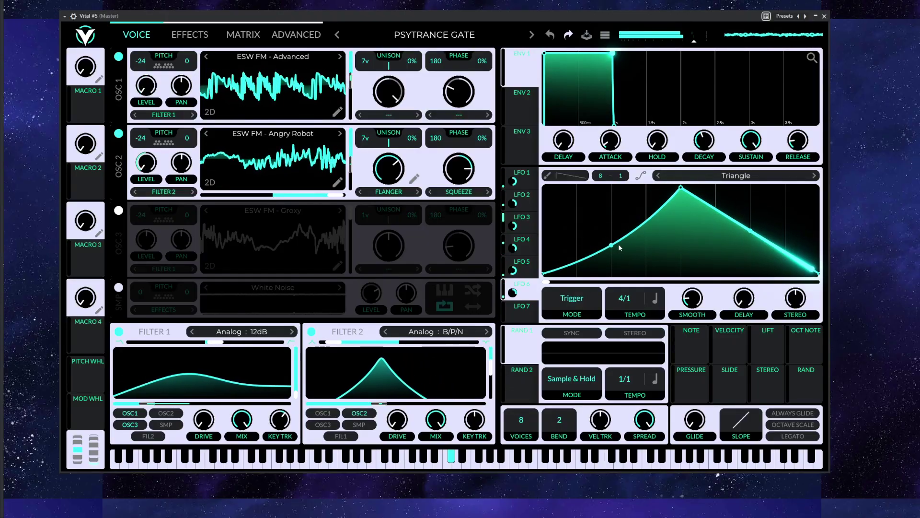
{"action": "left_click_drag", "start_coordinate": [751, 231], "coordinate": [749, 240]}
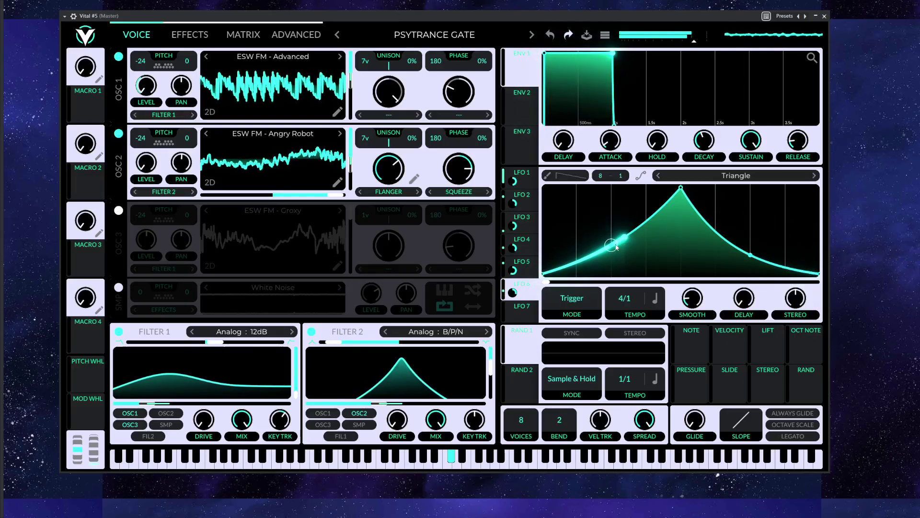
{"action": "left_click_drag", "start_coordinate": [617, 247], "coordinate": [620, 224]}
{"action": "left_click_drag", "start_coordinate": [744, 256], "coordinate": [758, 247]}
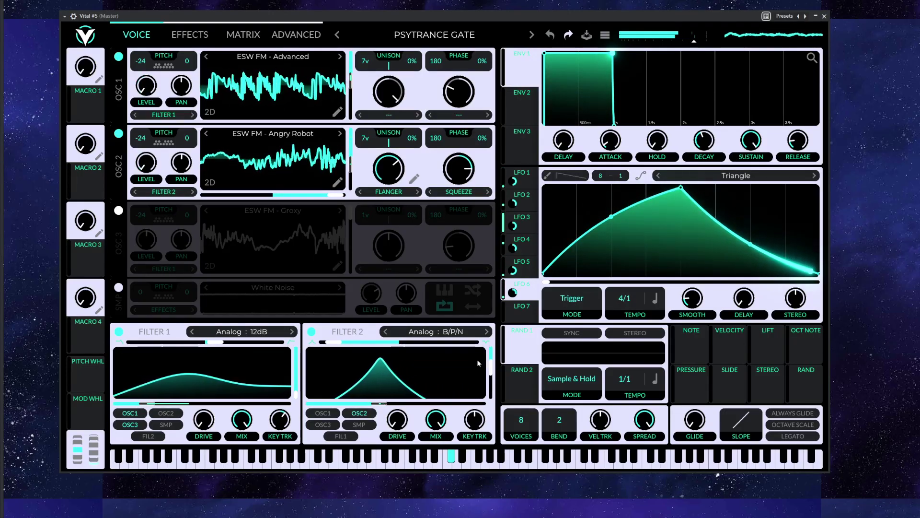
Set LFO 6's modulation of the Filter 2 cutoff to about 52 and raise Filter 2's key tracking.
{"action": "left_click_drag", "start_coordinate": [379, 404], "coordinate": [398, 373]}
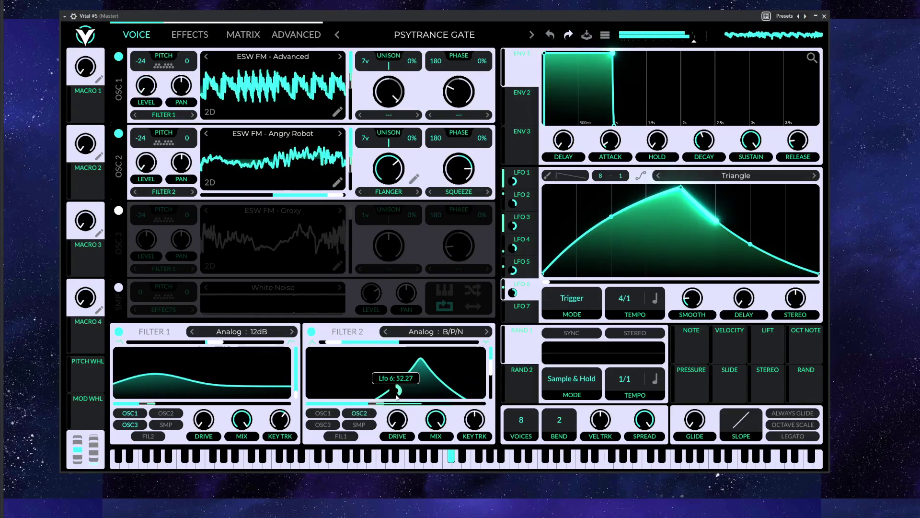
{"action": "left_click_drag", "start_coordinate": [398, 389], "coordinate": [398, 390]}
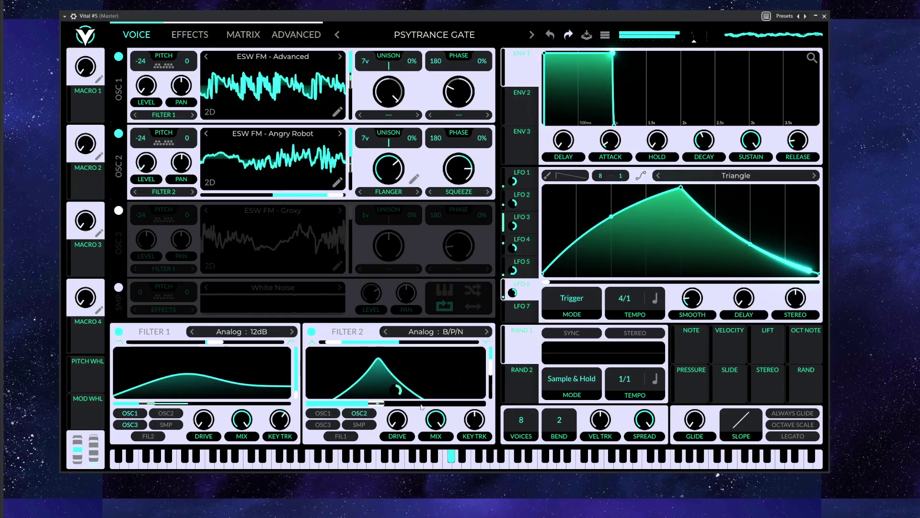
{"action": "left_click_drag", "start_coordinate": [475, 426], "coordinate": [476, 415]}
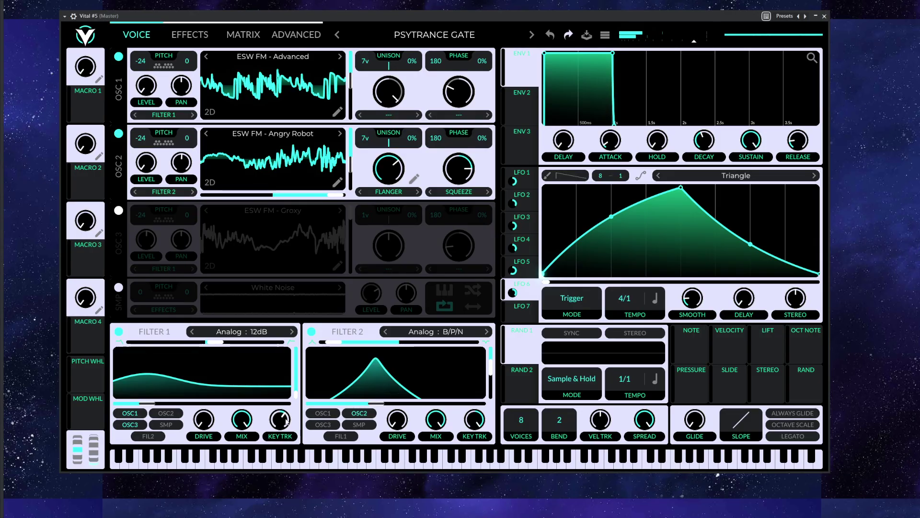
Turn on the Phaser effect and set its mix to about 68%.
{"action": "left_click", "coordinate": [190, 34]}
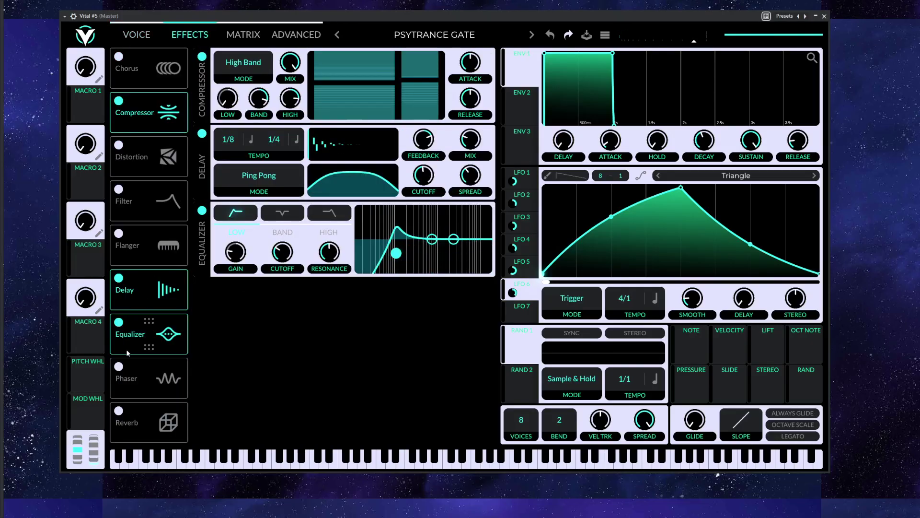
{"action": "left_click", "coordinate": [121, 367]}
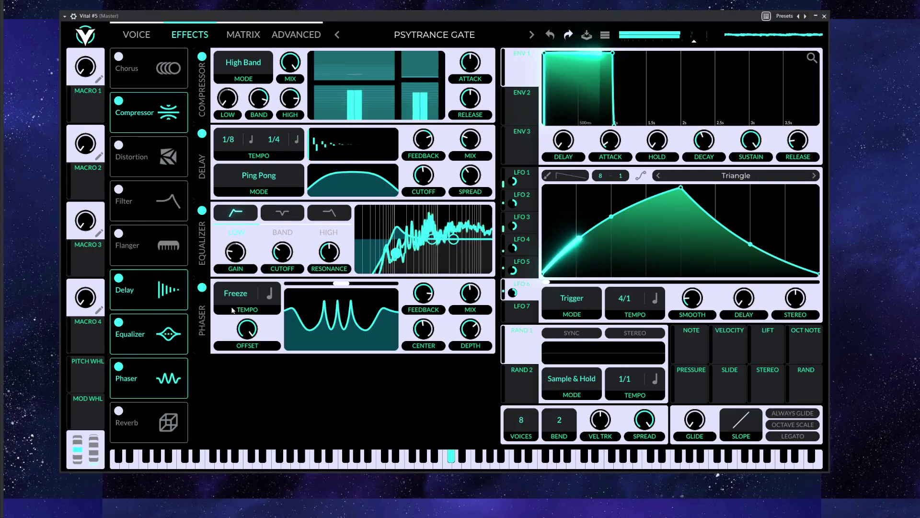
{"action": "mouse_move", "coordinate": [479, 296]}
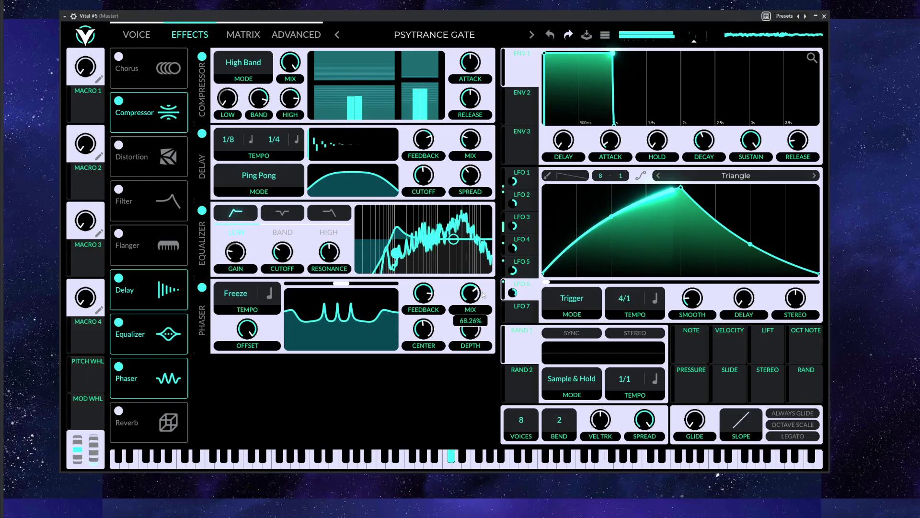
Raise the phaser's feedback to about 90% and bring its center frequency down low.
{"action": "mouse_move", "coordinate": [243, 334]}
{"action": "left_mouse_down"}
{"action": "mouse_move", "coordinate": [228, 404]}
{"action": "mouse_move", "coordinate": [275, 364]}
{"action": "mouse_move", "coordinate": [253, 340]}
{"action": "mouse_move", "coordinate": [262, 334]}
{"action": "left_mouse_up"}
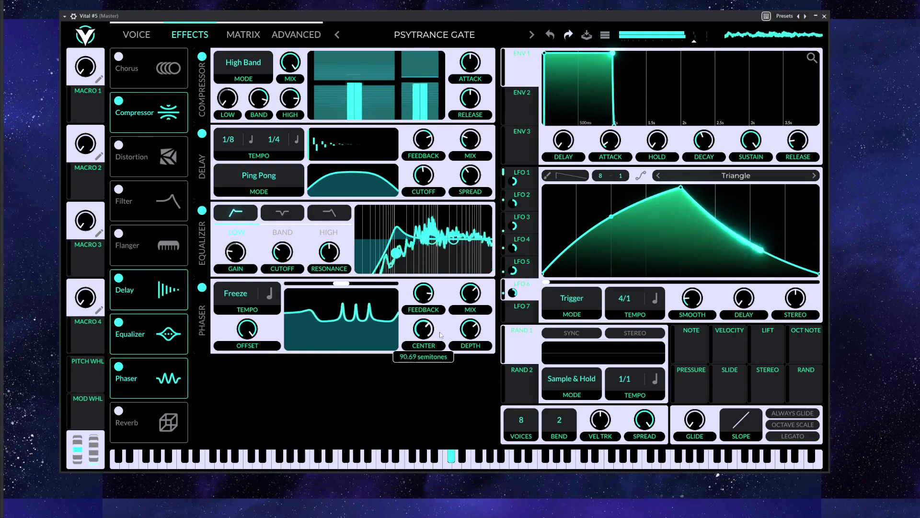
{"action": "left_click_drag", "start_coordinate": [441, 342], "coordinate": [429, 363]}
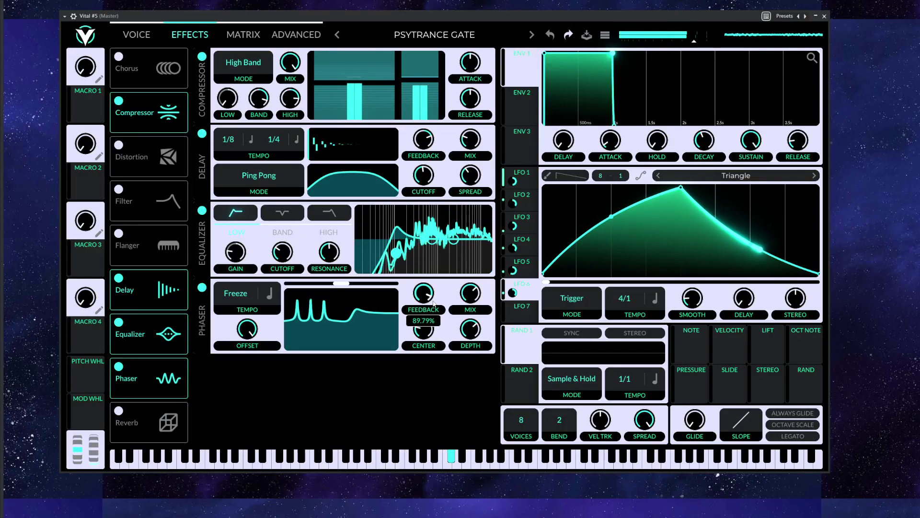
{"action": "left_click_drag", "start_coordinate": [442, 330], "coordinate": [437, 334]}
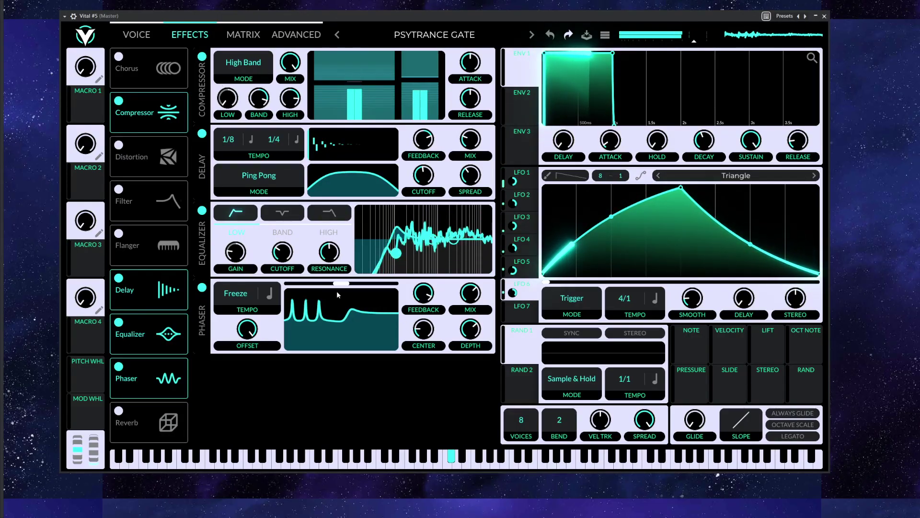
Raise the phaser's blend fully, set its tempo to 8/1 and center to about 48 semitones, and reduce its depth.
{"action": "left_click_drag", "start_coordinate": [340, 283], "coordinate": [320, 285]}
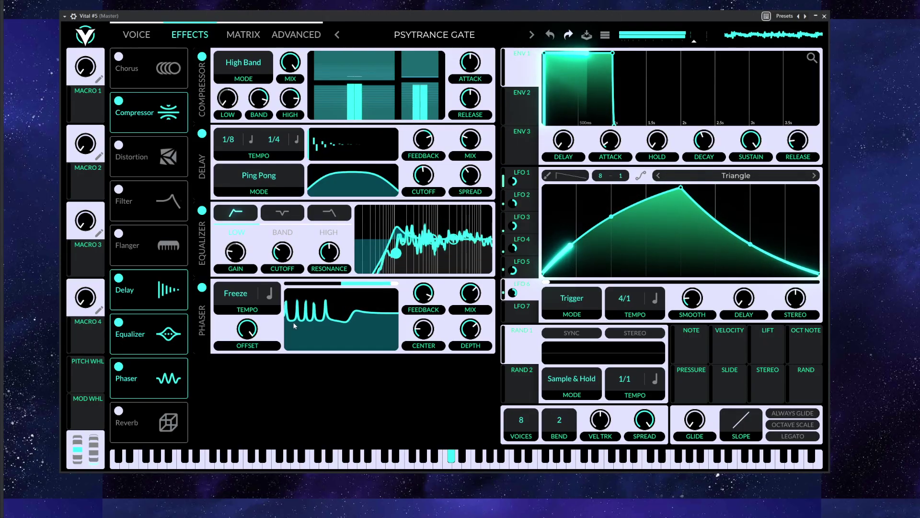
{"action": "left_click_drag", "start_coordinate": [248, 294], "coordinate": [267, 277]}
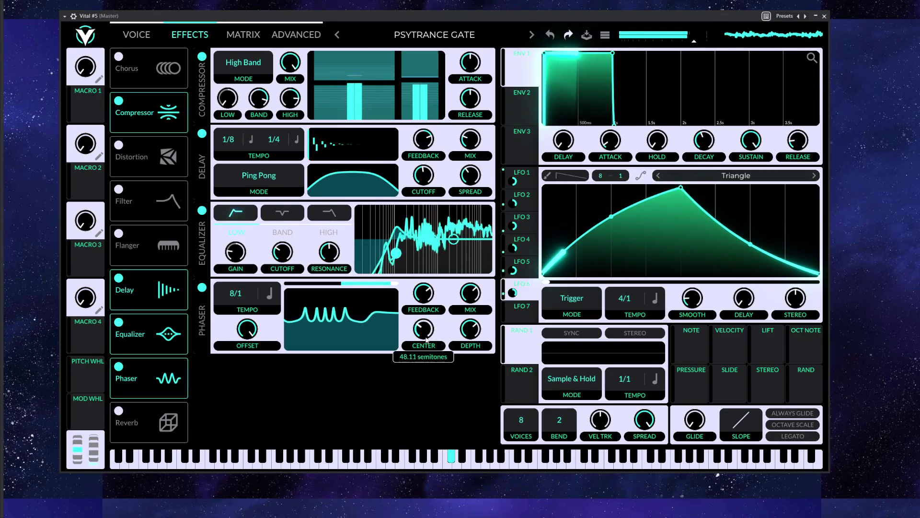
{"action": "mouse_move", "coordinate": [469, 334]}
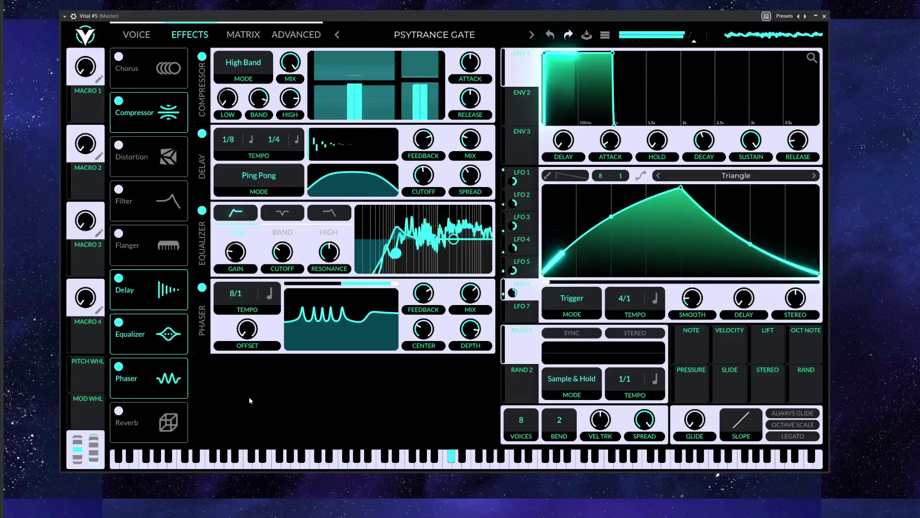
Set the phaser's offset to 0 and move the phaser ahead of the equalizer in the effects chain.
{"action": "left_click_drag", "start_coordinate": [247, 341], "coordinate": [259, 325]}
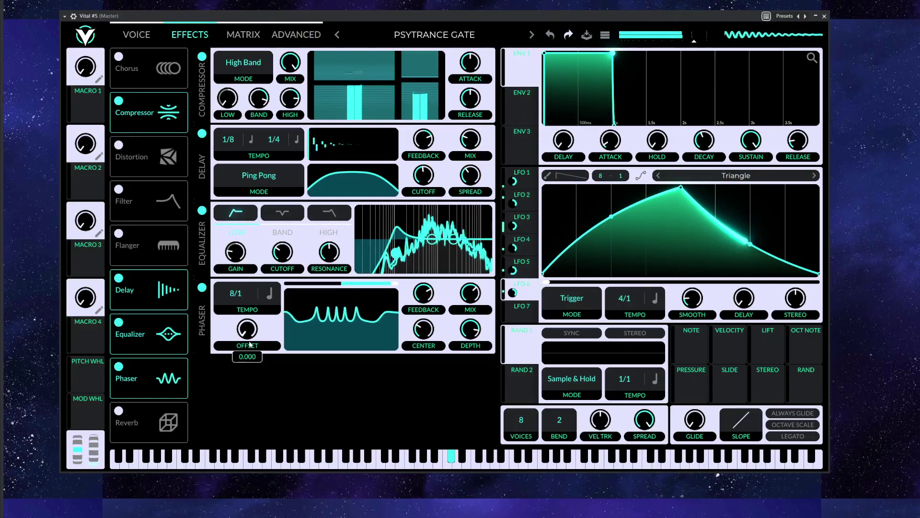
{"action": "left_click_drag", "start_coordinate": [154, 363], "coordinate": [150, 321]}
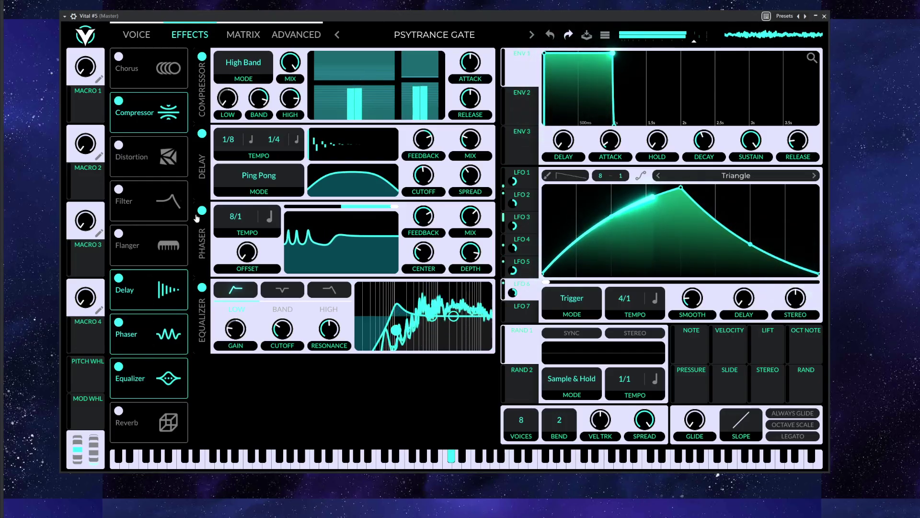
Return to the voice settings, show LFO 2, and shift Filter 2's B/P/N blend toward the middle.
{"action": "left_click", "coordinate": [140, 37]}
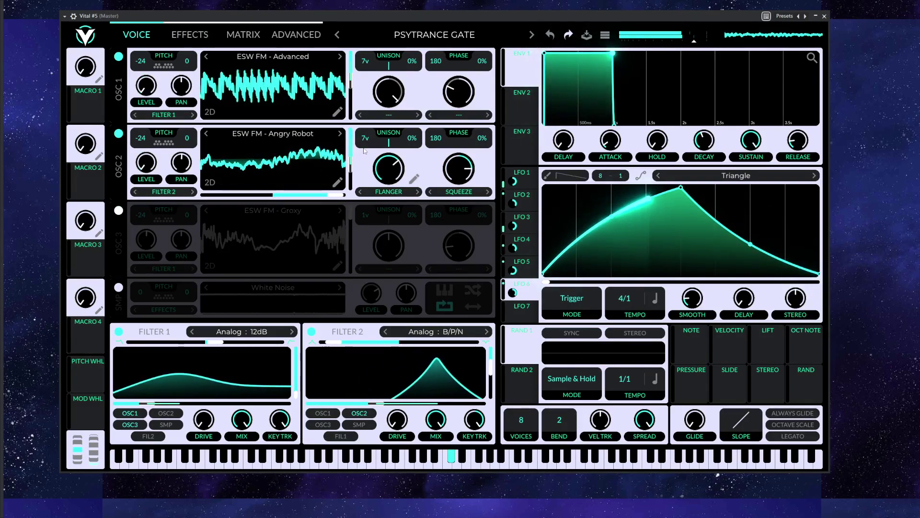
{"action": "left_click", "coordinate": [526, 198]}
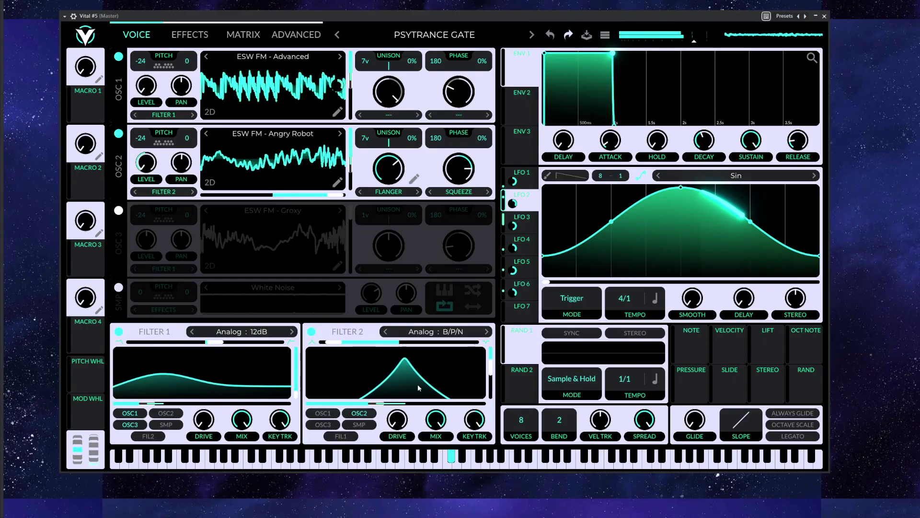
{"action": "left_click_drag", "start_coordinate": [335, 341], "coordinate": [375, 344]}
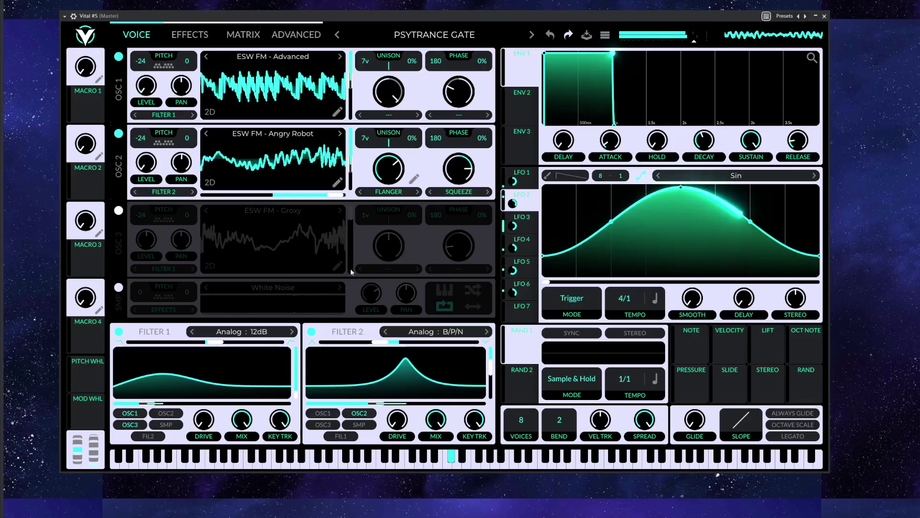
Try the ESW FM Brutal and Groxy wavetables on oscillator 1, settling on ESW FM - Paper Cut.
{"action": "mouse_move", "coordinate": [140, 61]}
{"action": "left_mouse_down"}
{"action": "mouse_move", "coordinate": [136, 97]}
{"action": "mouse_move", "coordinate": [151, 56]}
{"action": "left_mouse_up"}
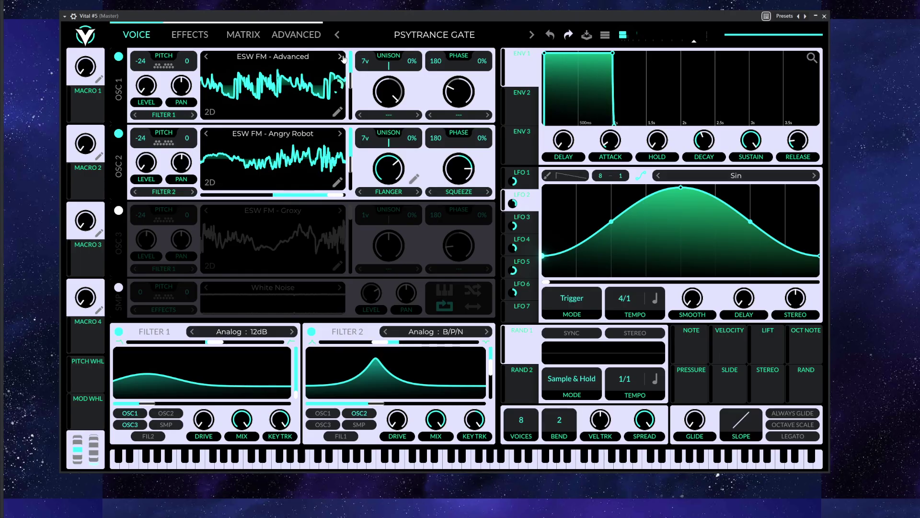
{"action": "left_click", "coordinate": [341, 56]}
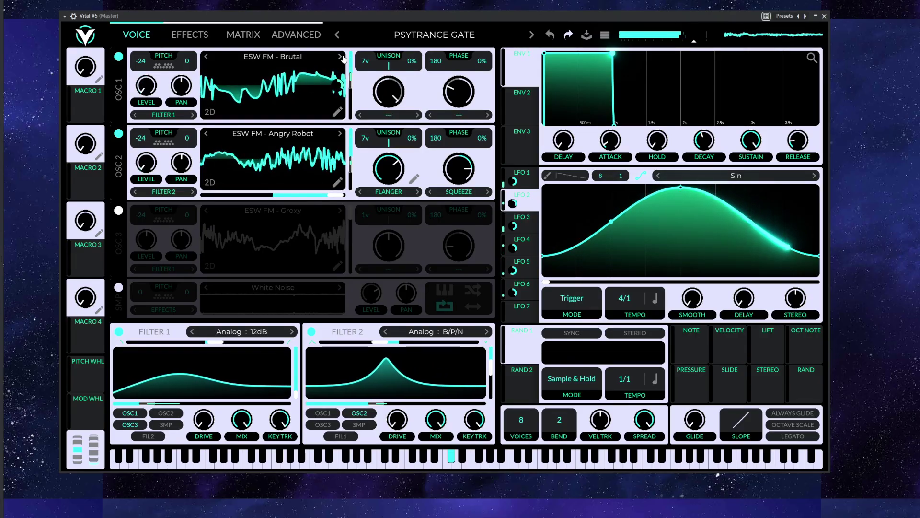
{"action": "left_click", "coordinate": [343, 58]}
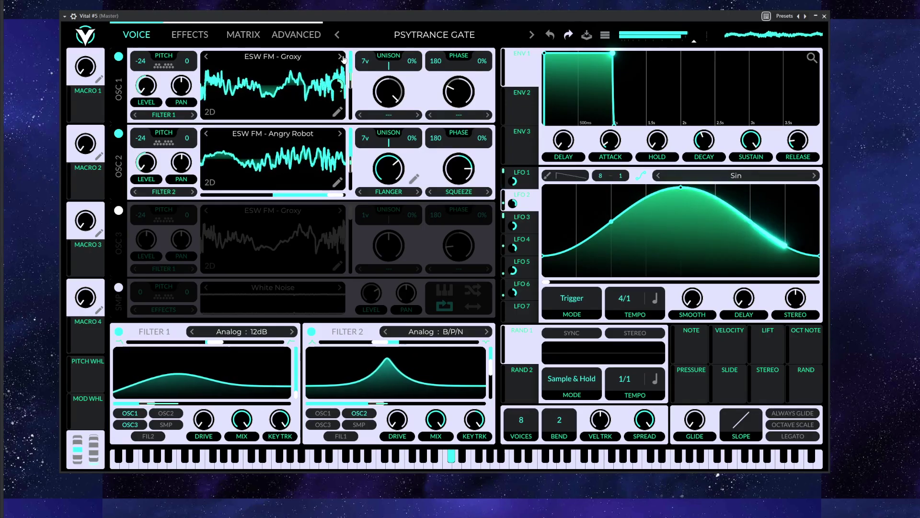
{"action": "left_click", "coordinate": [341, 57]}
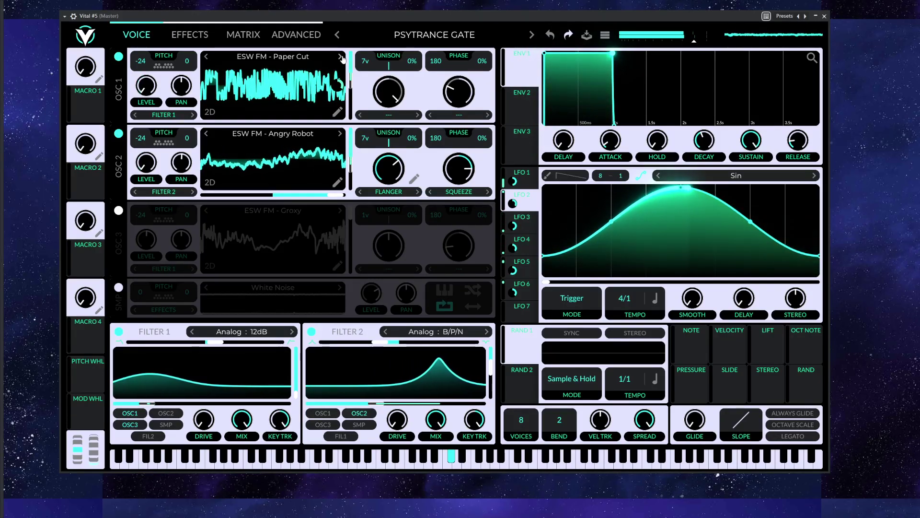
Paint half-width pulses in LFO 1's 11th and 14th grid columns and a shorter one in the 13th.
{"action": "left_click", "coordinate": [525, 183]}
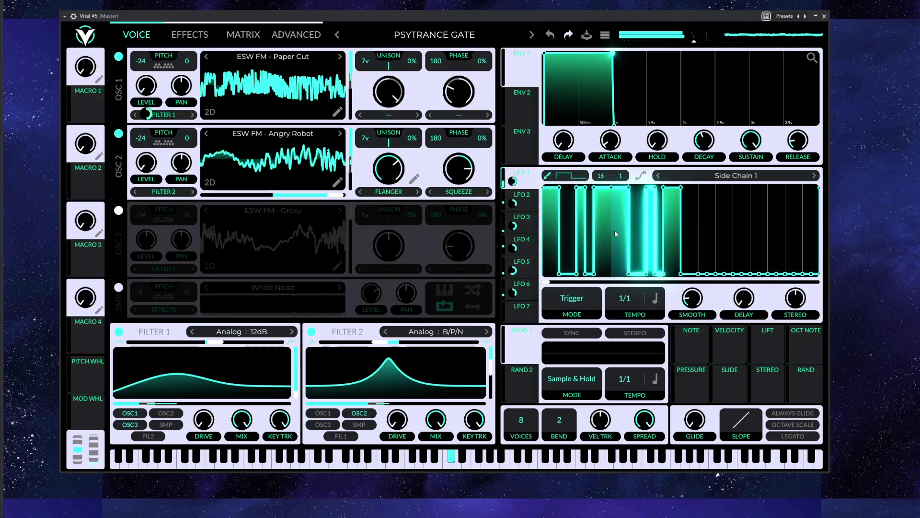
{"action": "left_click", "coordinate": [578, 181]}
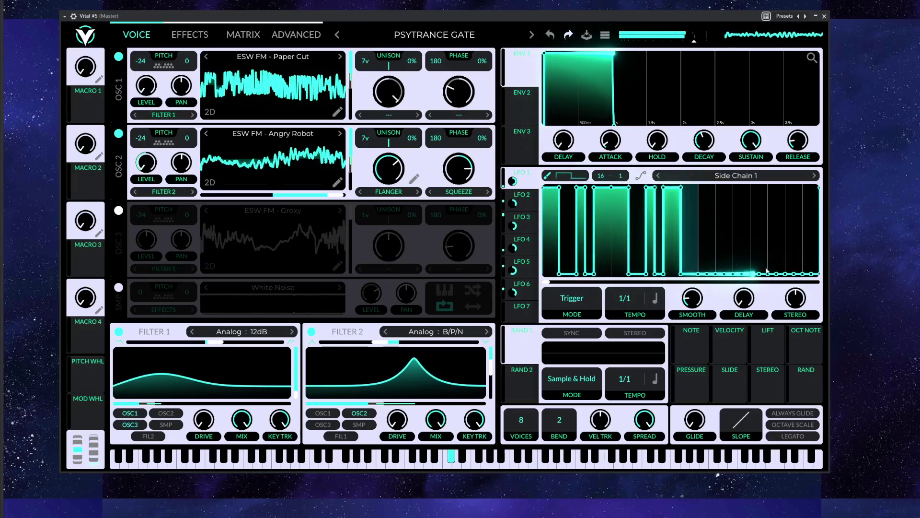
{"action": "left_click", "coordinate": [727, 244], "text": "shift"}
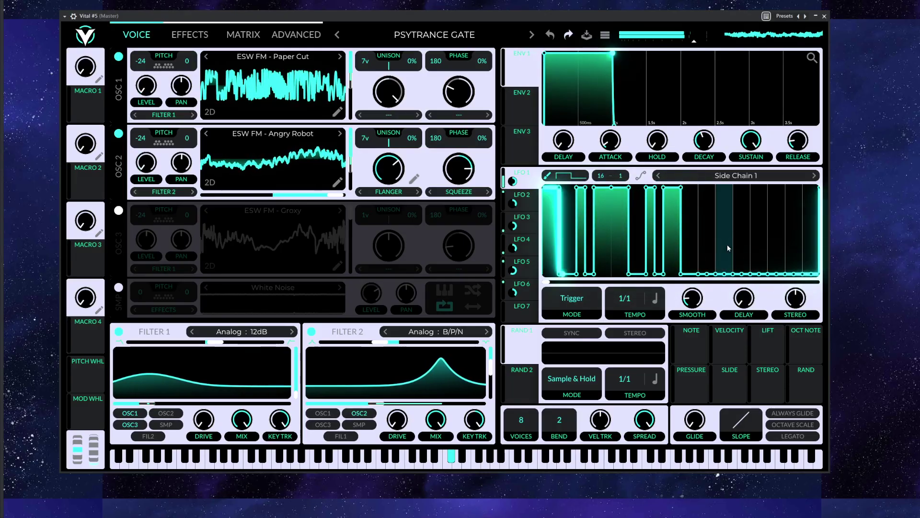
{"action": "left_click_drag", "start_coordinate": [767, 247], "coordinate": [773, 185]}
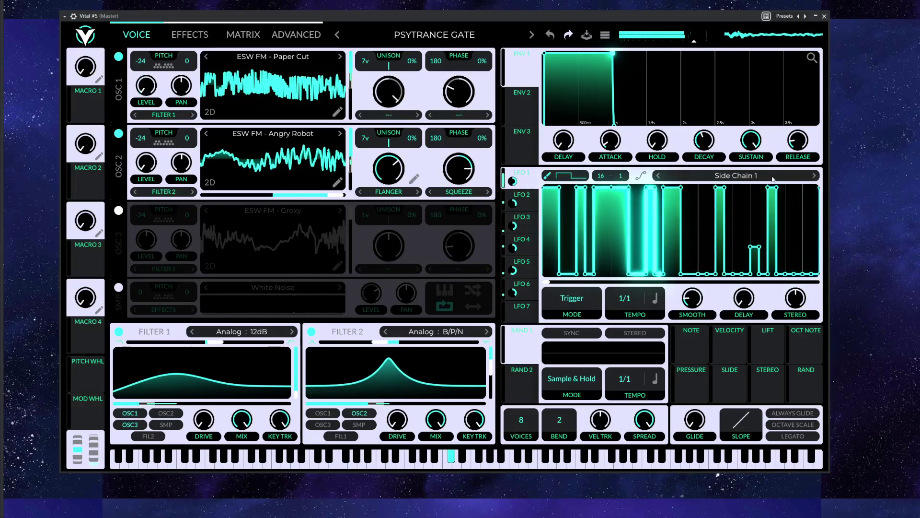
Choose the full-width brush and paint a full-height block in LFO 1's 12th grid column.
{"action": "left_click", "coordinate": [572, 175]}
{"action": "left_click", "coordinate": [571, 190]}
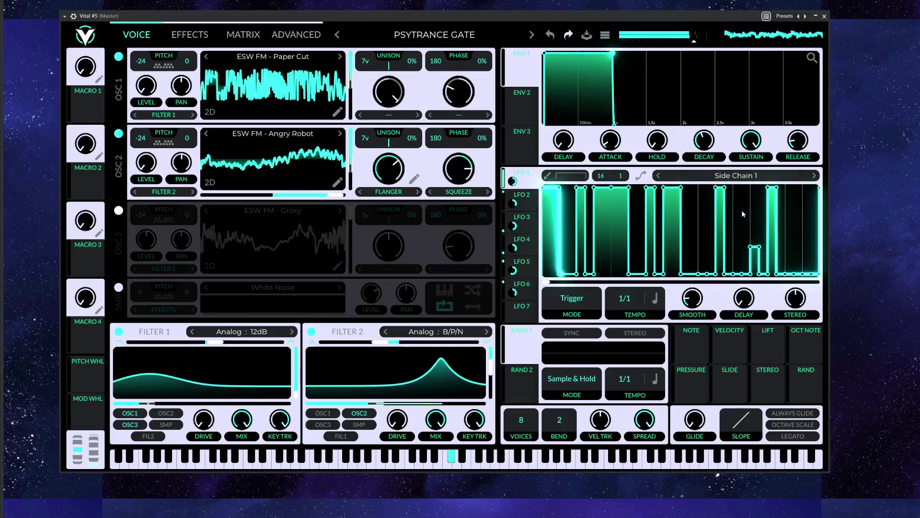
{"action": "left_click", "coordinate": [741, 196]}
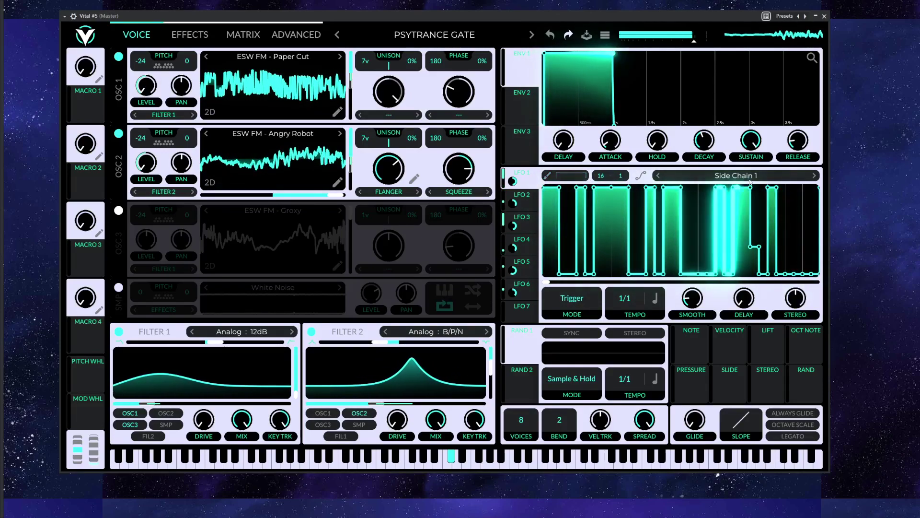
Paint full-height blocks in LFO 1's 13th, 15th and 16th grid columns, then turn off the paint brush.
{"action": "left_click_drag", "start_coordinate": [757, 222], "coordinate": [762, 177]}
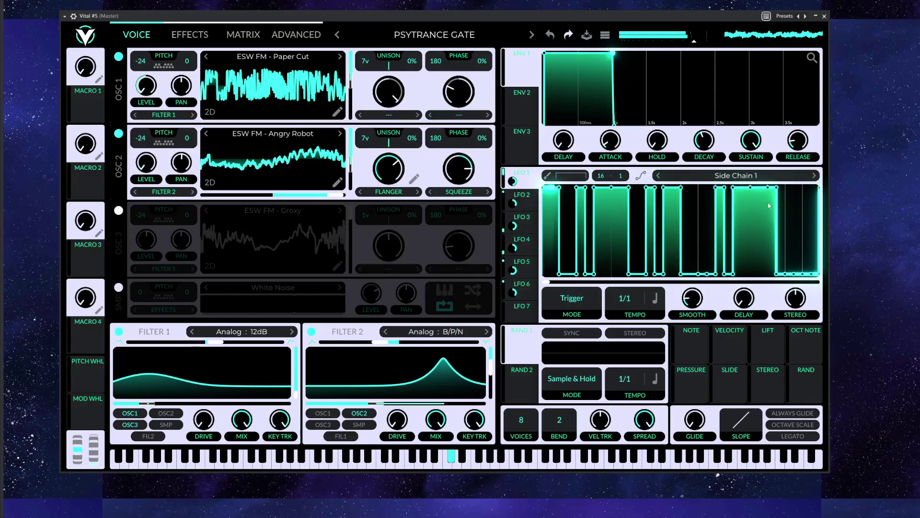
{"action": "mouse_move", "coordinate": [796, 237]}
{"action": "left_mouse_down"}
{"action": "mouse_move", "coordinate": [791, 166]}
{"action": "mouse_move", "coordinate": [812, 168]}
{"action": "left_mouse_up"}
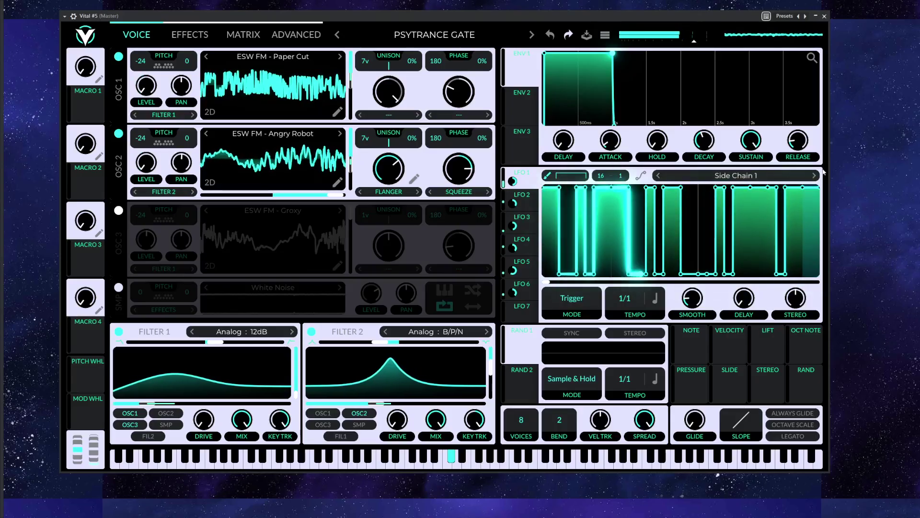
{"action": "left_click", "coordinate": [548, 175]}
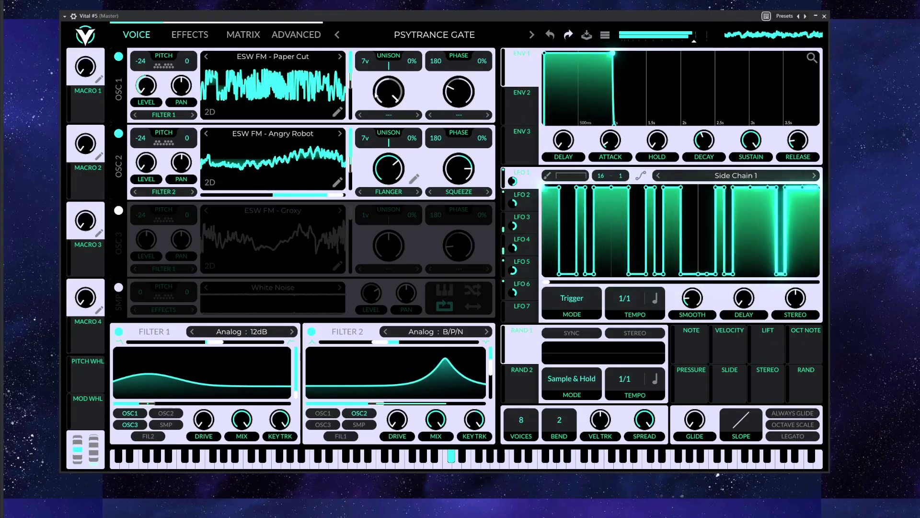
Set oscillator 1's wavetable frame position to 52.
{"action": "left_click_drag", "start_coordinate": [353, 87], "coordinate": [368, 110]}
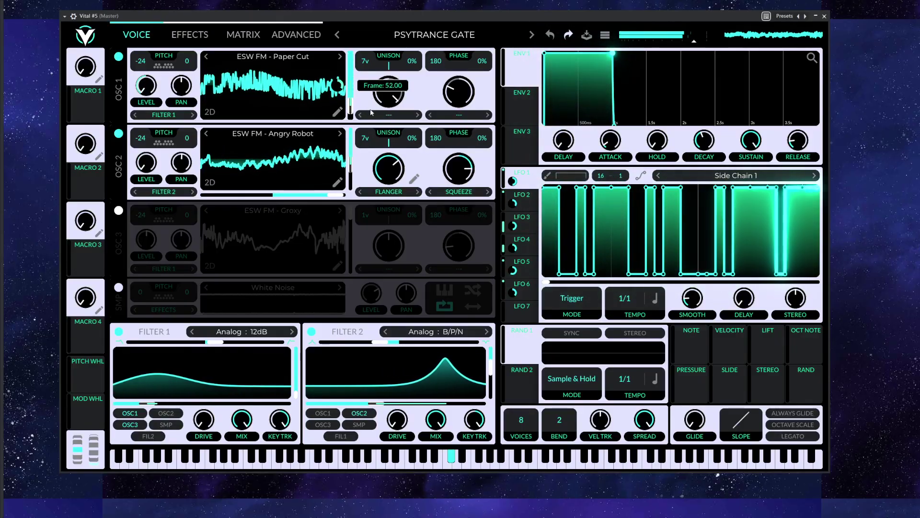
Replace the phaser with the flanger in the effects chain.
{"action": "left_click", "coordinate": [192, 35]}
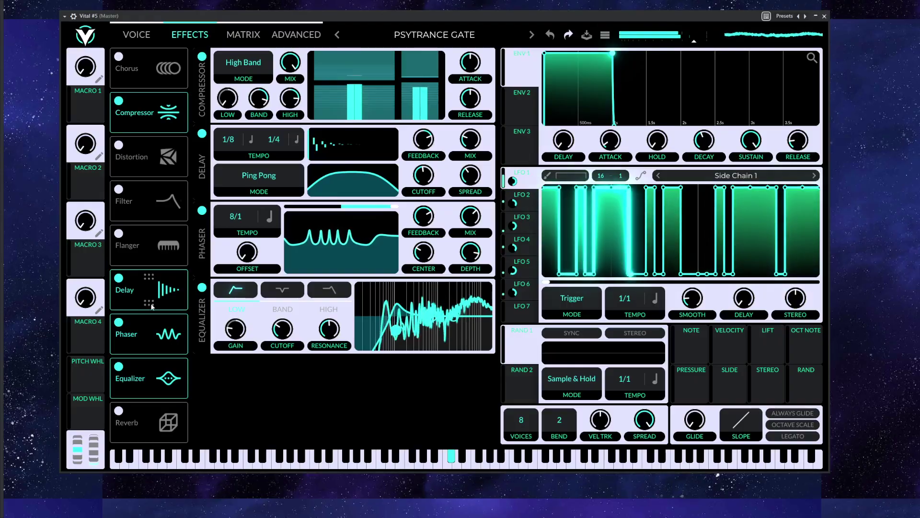
{"action": "left_click", "coordinate": [202, 210]}
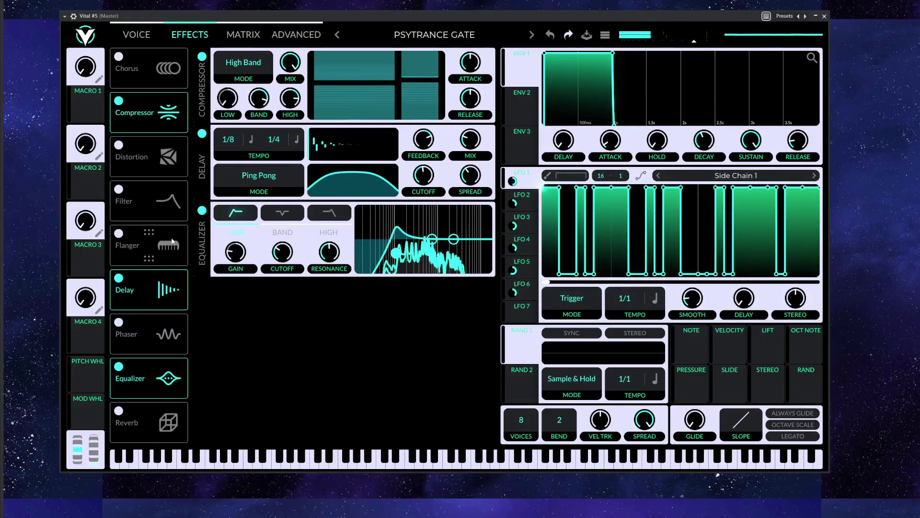
{"action": "left_click", "coordinate": [119, 234]}
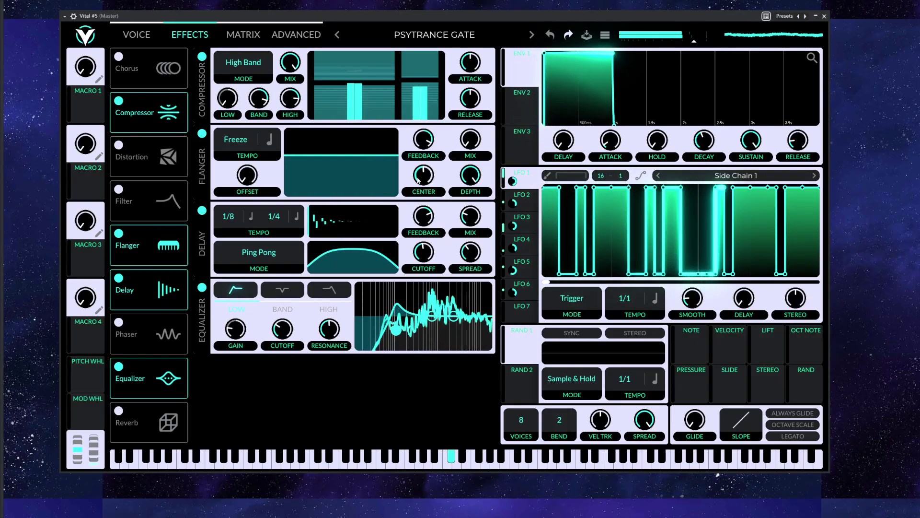
Tune the flanger to about 49% feedback and a center of about 36 semitones, and return to the voice settings.
{"action": "mouse_move", "coordinate": [429, 175]}
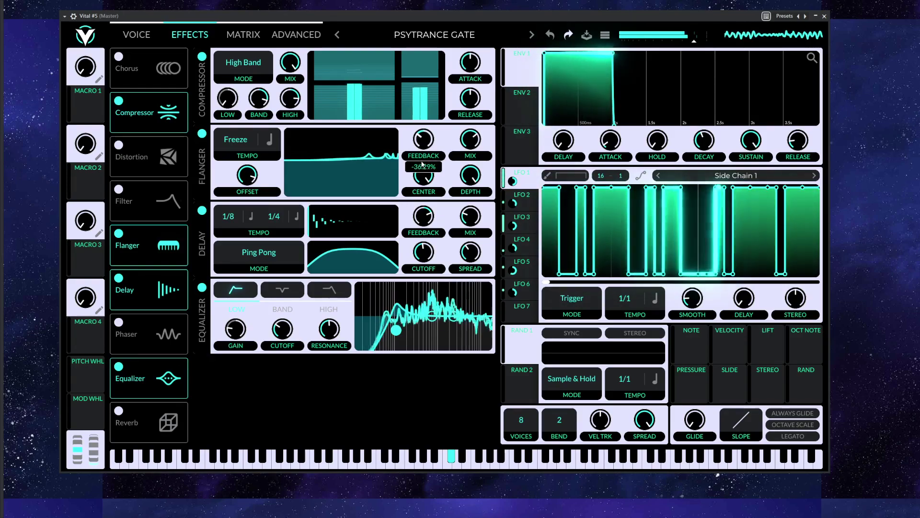
{"action": "mouse_move", "coordinate": [424, 196]}
{"action": "mouse_move", "coordinate": [420, 212]}
{"action": "left_mouse_down"}
{"action": "mouse_move", "coordinate": [419, 227]}
{"action": "mouse_move", "coordinate": [432, 224]}
{"action": "left_mouse_up"}
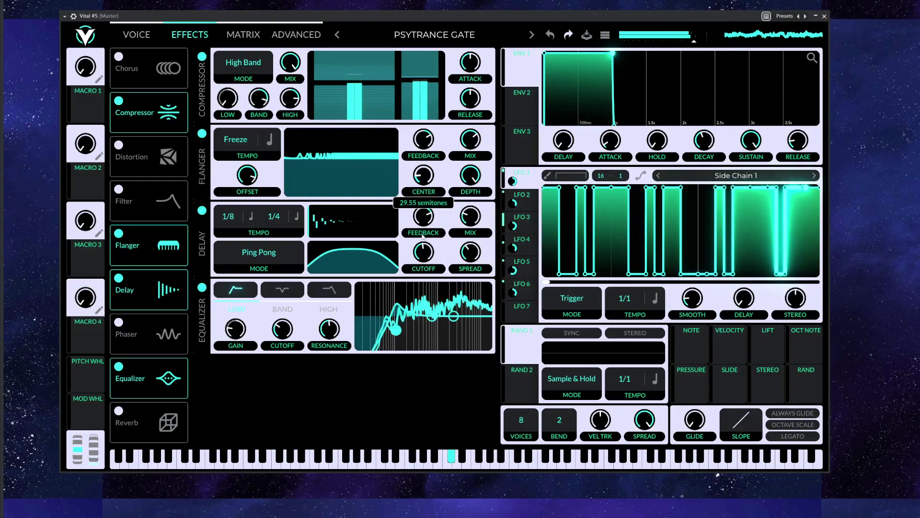
{"action": "mouse_move", "coordinate": [434, 226]}
{"action": "left_mouse_down"}
{"action": "mouse_move", "coordinate": [439, 221]}
{"action": "mouse_move", "coordinate": [424, 235]}
{"action": "left_mouse_up"}
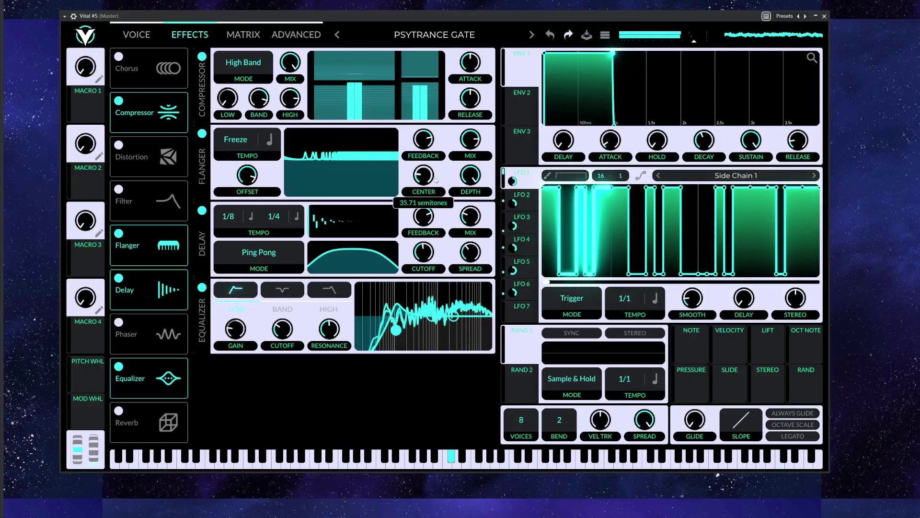
{"action": "left_click_drag", "start_coordinate": [451, 164], "coordinate": [440, 183]}
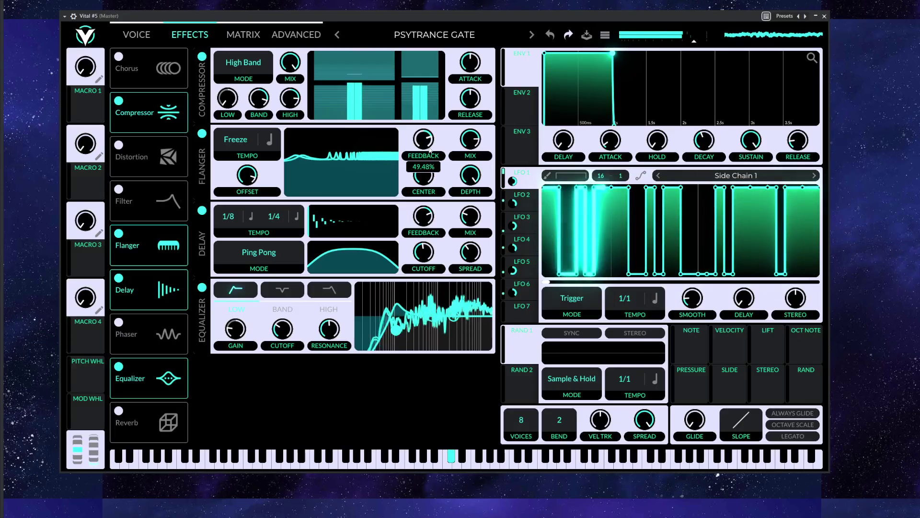
{"action": "mouse_move", "coordinate": [434, 200]}
{"action": "left_click_drag", "start_coordinate": [434, 200], "coordinate": [438, 188]}
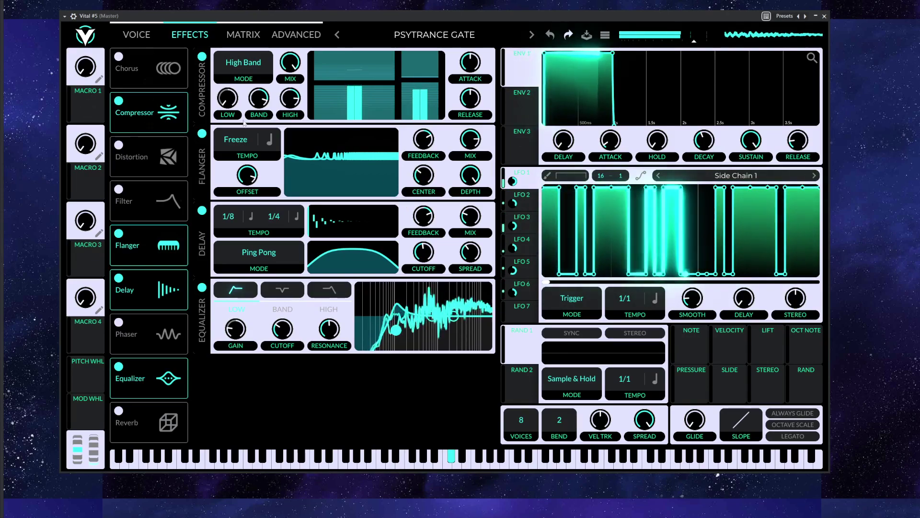
{"action": "mouse_move", "coordinate": [430, 180]}
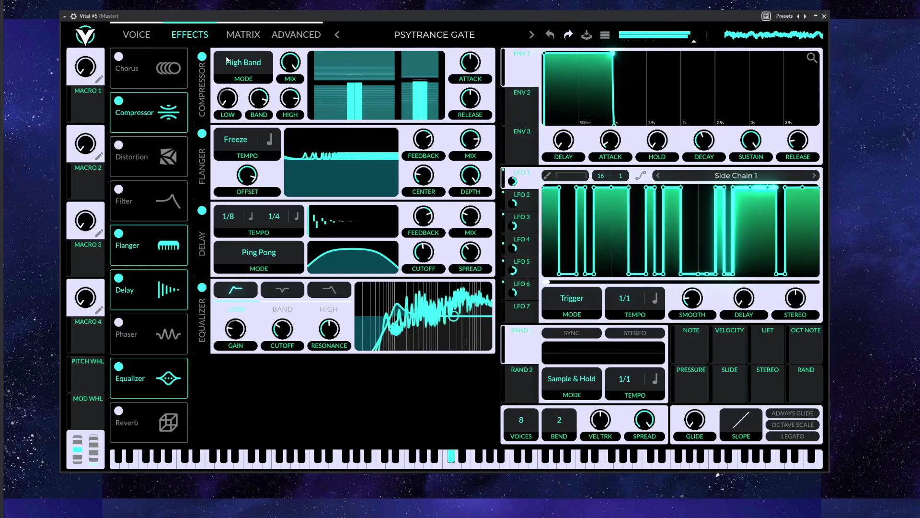
{"action": "left_click", "coordinate": [144, 40]}
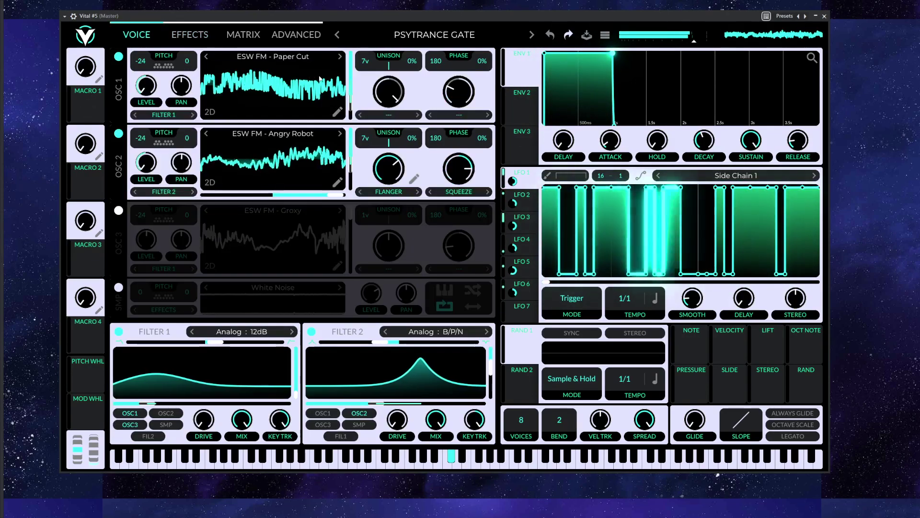
Try successive wavetables on oscillator 1, from ESW FM - Reverrsed through ESW Growl - Dark Matter.
{"action": "left_click", "coordinate": [341, 57]}
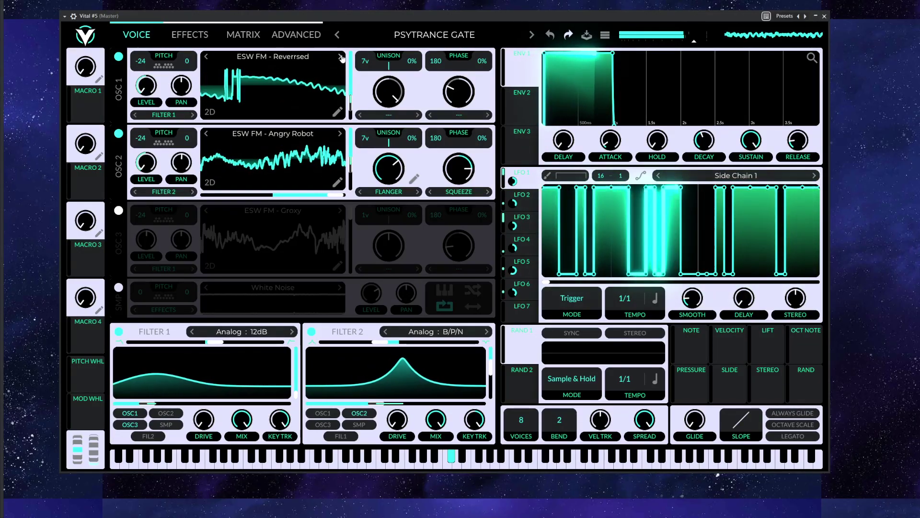
{"action": "left_click", "coordinate": [341, 57]}
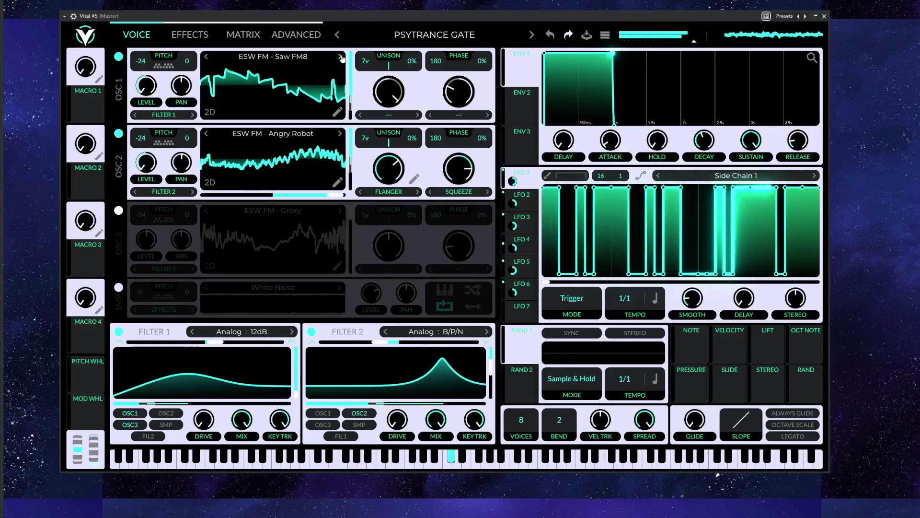
{"action": "left_click", "coordinate": [341, 57]}
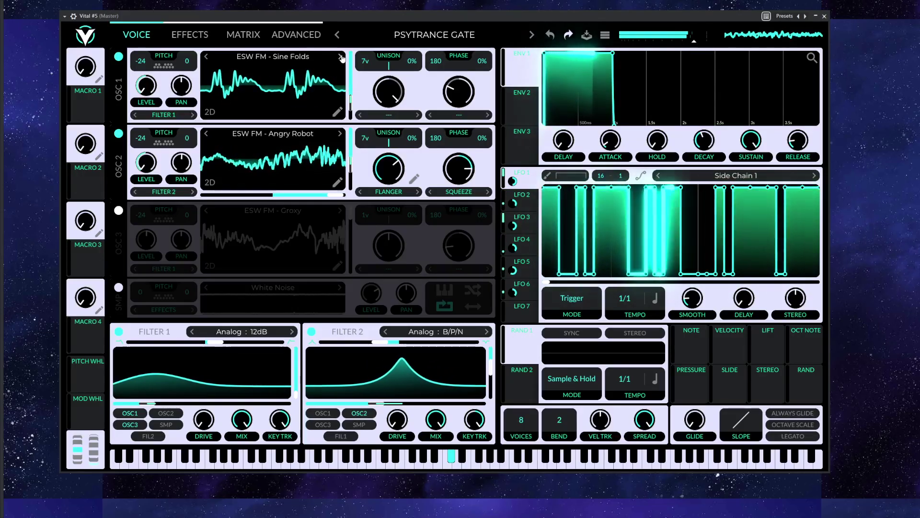
{"action": "left_click", "coordinate": [341, 57]}
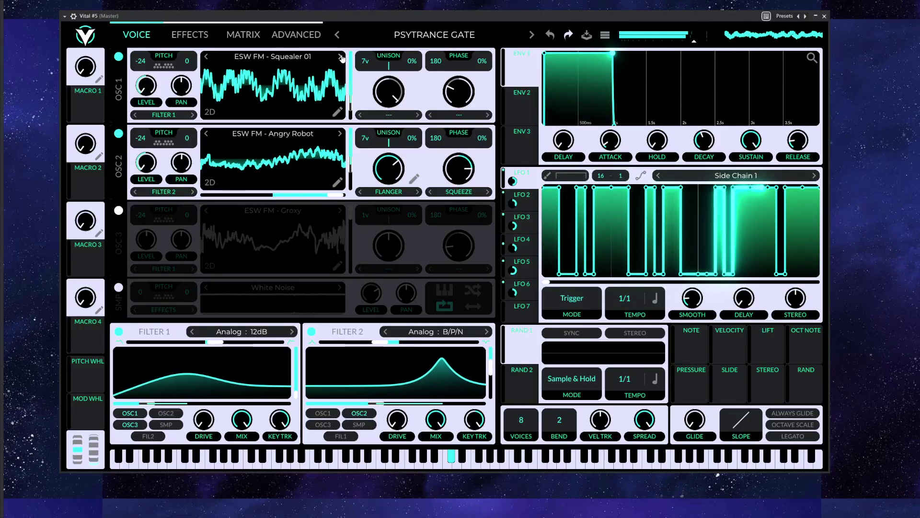
{"action": "left_click", "coordinate": [341, 58]}
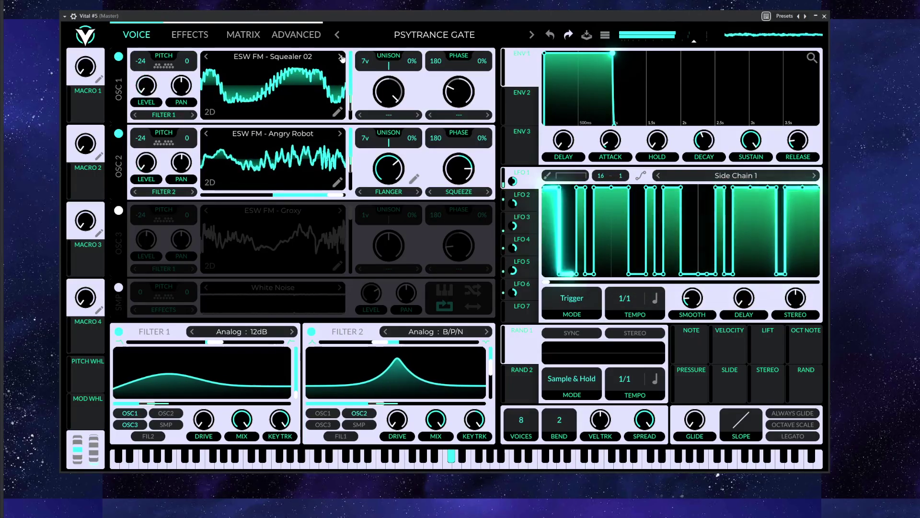
{"action": "left_click", "coordinate": [341, 57]}
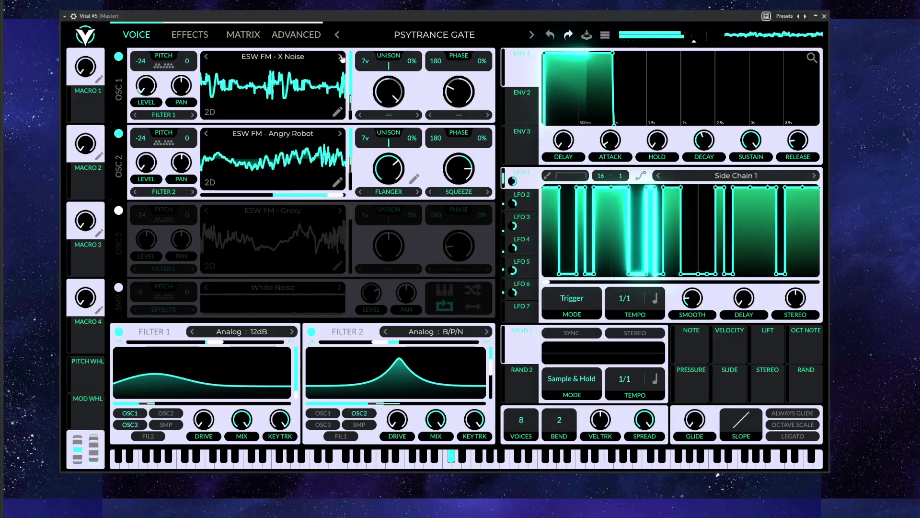
{"action": "left_click", "coordinate": [341, 57]}
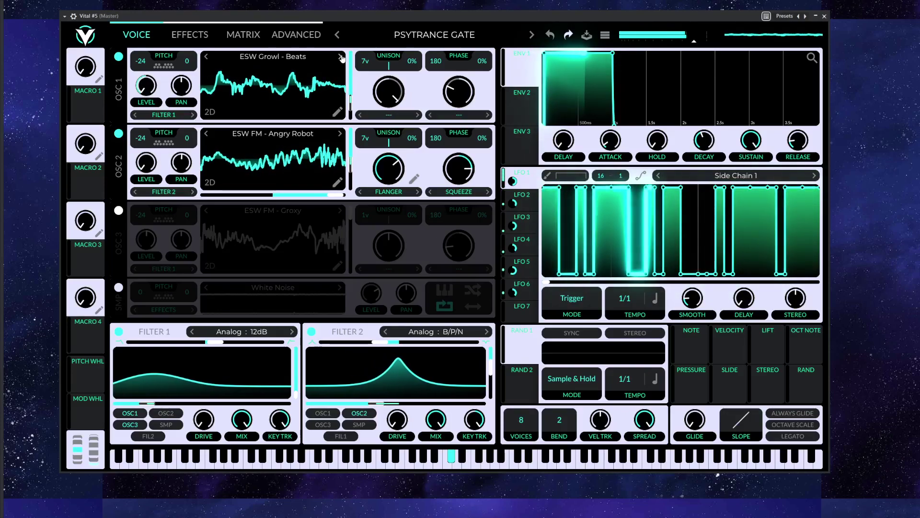
{"action": "left_click", "coordinate": [341, 57]}
Search the wavetable browser for FM and load ESW FM - Acetate on oscillator 1.
{"action": "left_click", "coordinate": [312, 60]}
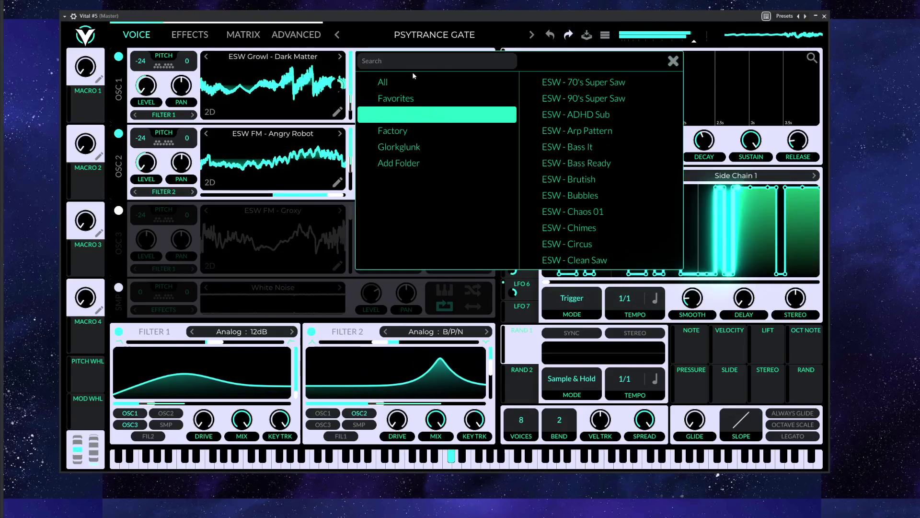
{"action": "type", "text": "FM"}
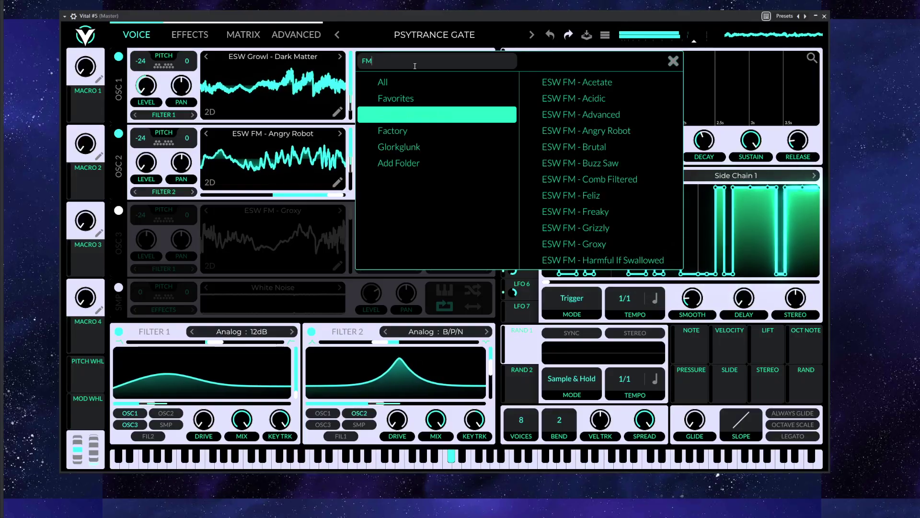
{"action": "left_click", "coordinate": [570, 80]}
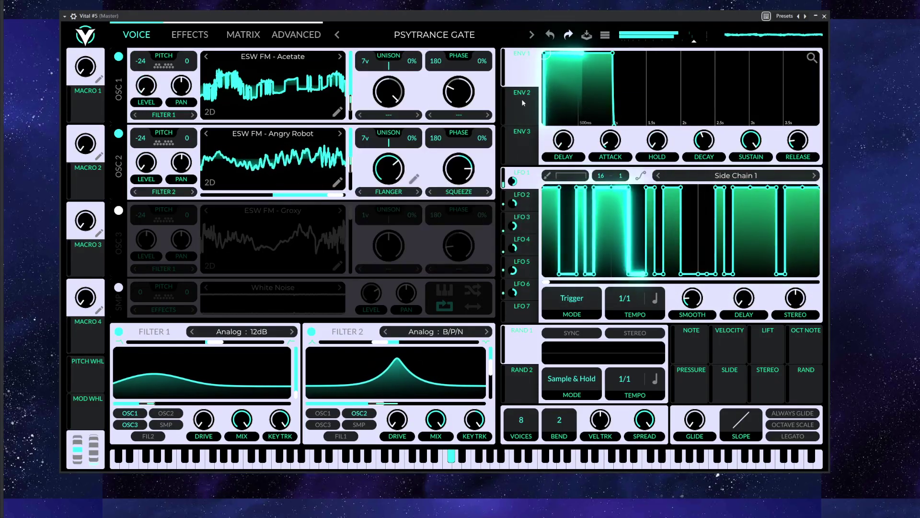
{"action": "mouse_move", "coordinate": [350, 106]}
{"action": "left_mouse_down"}
{"action": "mouse_move", "coordinate": [356, 72]}
{"action": "mouse_move", "coordinate": [353, 98]}
{"action": "left_mouse_up"}
Choose Formant as oscillator 1's wave morph type and set its amount to about 82%.
{"action": "left_click", "coordinate": [389, 115]}
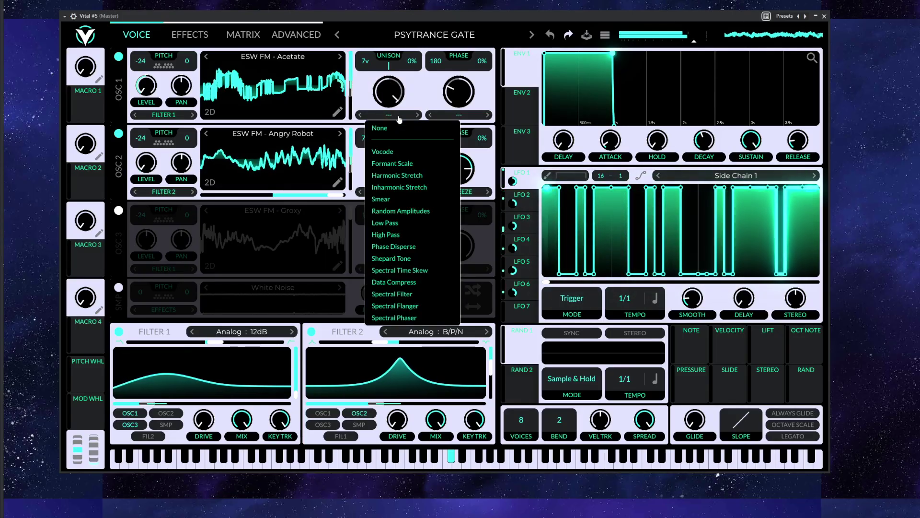
{"action": "left_click", "coordinate": [477, 115]}
{"action": "left_click", "coordinate": [454, 163]}
{"action": "left_click_drag", "start_coordinate": [460, 93], "coordinate": [482, 63]}
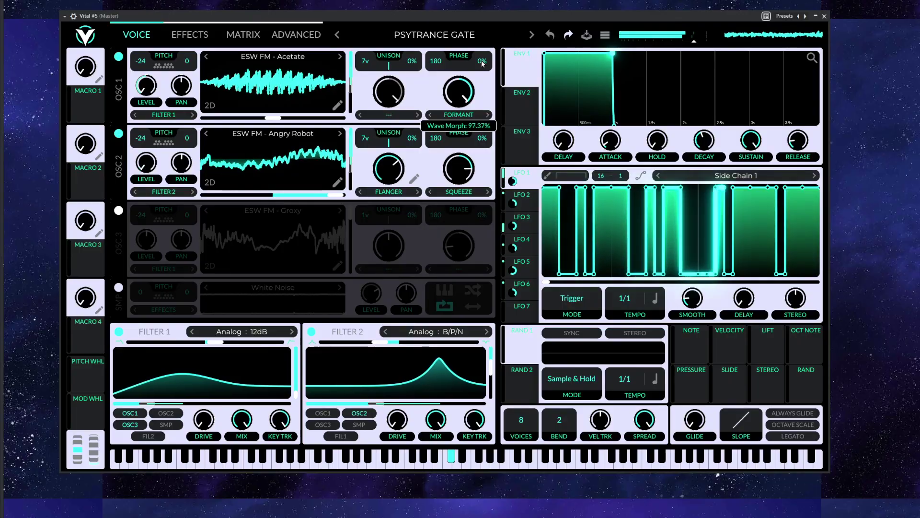
{"action": "mouse_move", "coordinate": [481, 73]}
{"action": "left_mouse_down"}
{"action": "mouse_move", "coordinate": [482, 87]}
{"action": "mouse_move", "coordinate": [480, 79]}
{"action": "left_mouse_up"}
Assign Macro 1 to oscillator 1's Formant amount and to the flanger's mix.
{"action": "mouse_move", "coordinate": [76, 117]}
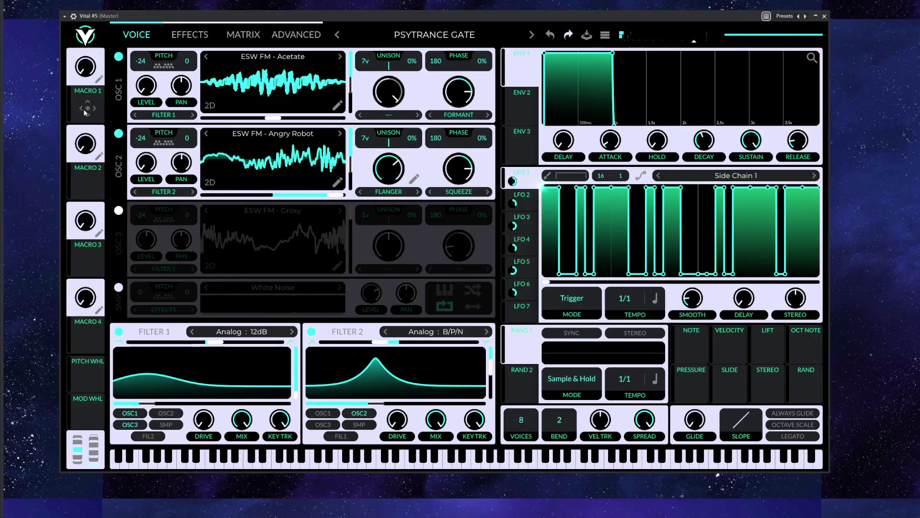
{"action": "left_click_drag", "start_coordinate": [87, 109], "coordinate": [458, 127]}
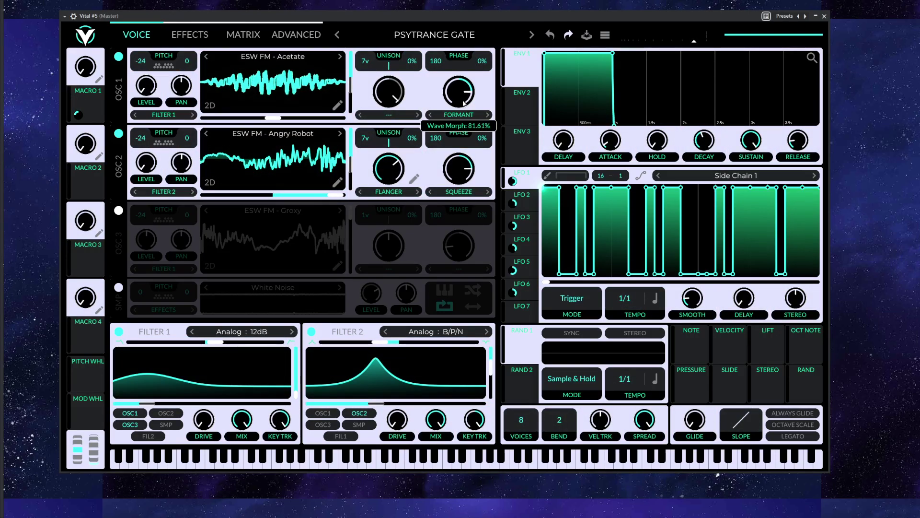
{"action": "left_click", "coordinate": [195, 35]}
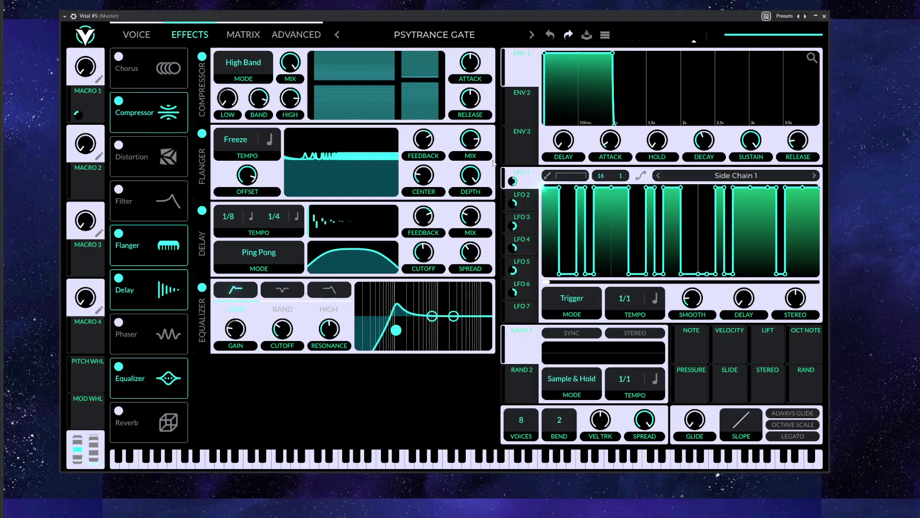
{"action": "left_click_drag", "start_coordinate": [96, 114], "coordinate": [453, 192]}
Set the flanger's mix to 0% and raise Macro 1 to about 0.857 to test the modulation.
{"action": "mouse_move", "coordinate": [89, 121]}
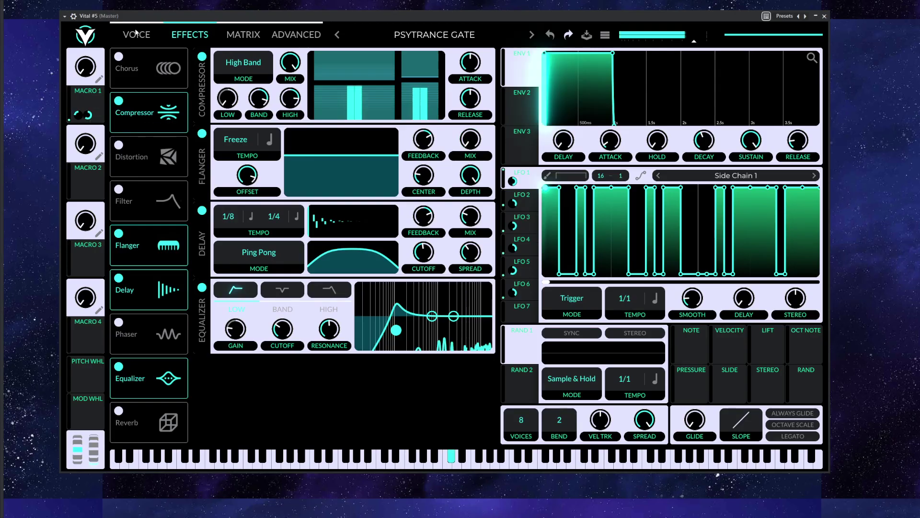
{"action": "mouse_move", "coordinate": [472, 144]}
{"action": "left_mouse_down"}
{"action": "mouse_move", "coordinate": [483, 132]}
{"action": "mouse_move", "coordinate": [491, 67]}
{"action": "mouse_move", "coordinate": [463, 144]}
{"action": "left_mouse_up"}
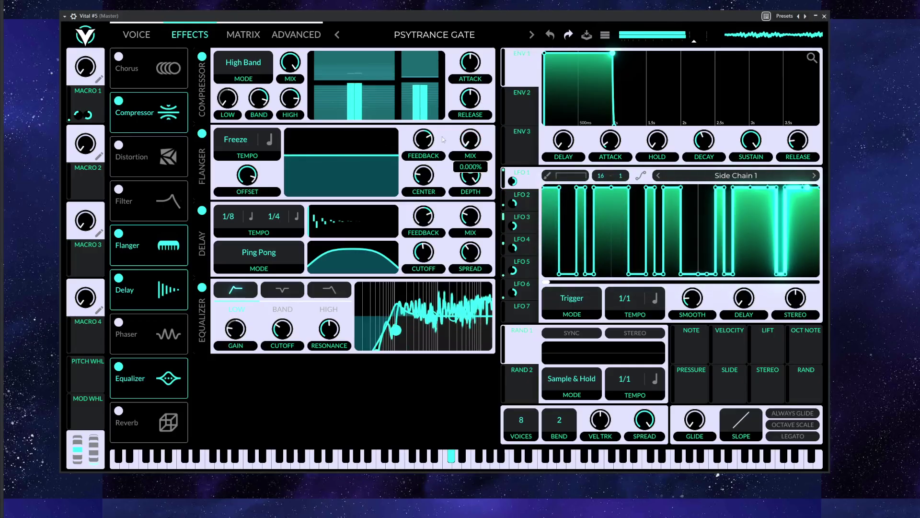
{"action": "left_click_drag", "start_coordinate": [85, 66], "coordinate": [103, 19]}
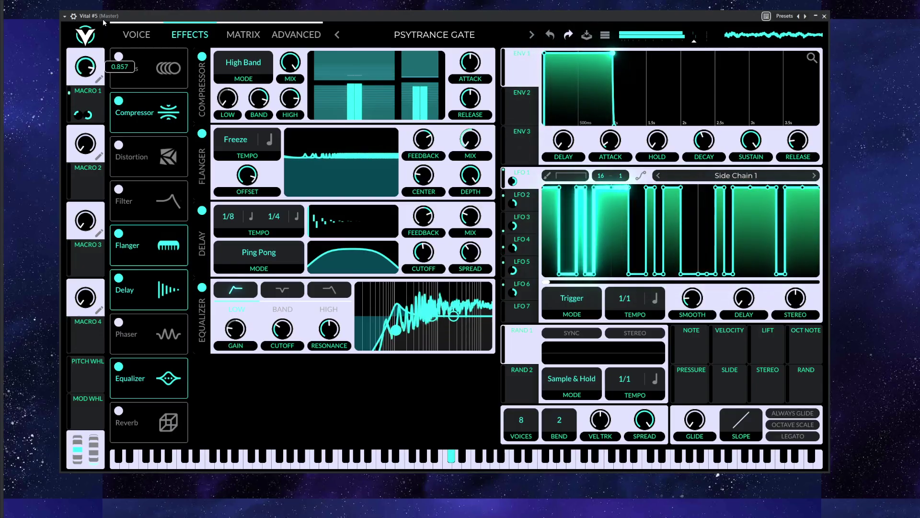
Set oscillator 1's Formant amount to 100%, adjust Macro 1's modulation depth on it, and lower Macro 1.
{"action": "left_click", "coordinate": [139, 36]}
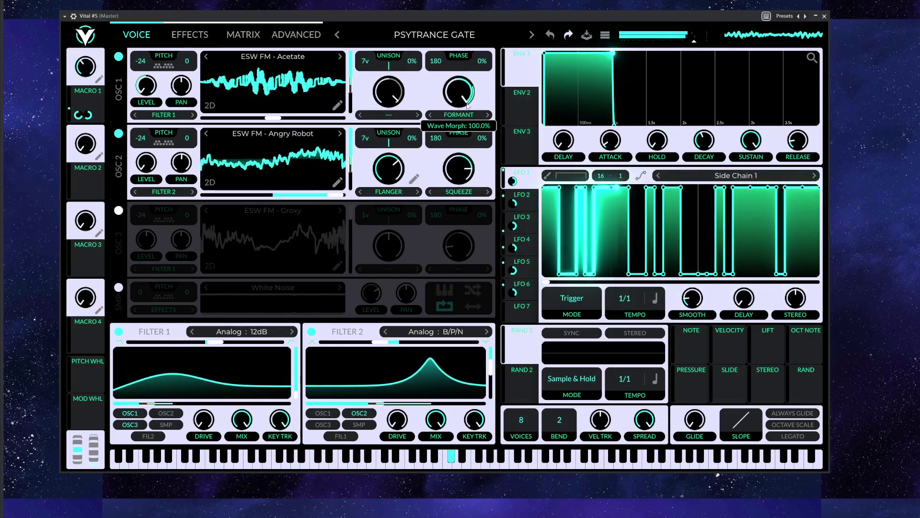
{"action": "left_click_drag", "start_coordinate": [459, 125], "coordinate": [459, 159]}
{"action": "left_click_drag", "start_coordinate": [86, 67], "coordinate": [110, 106]}
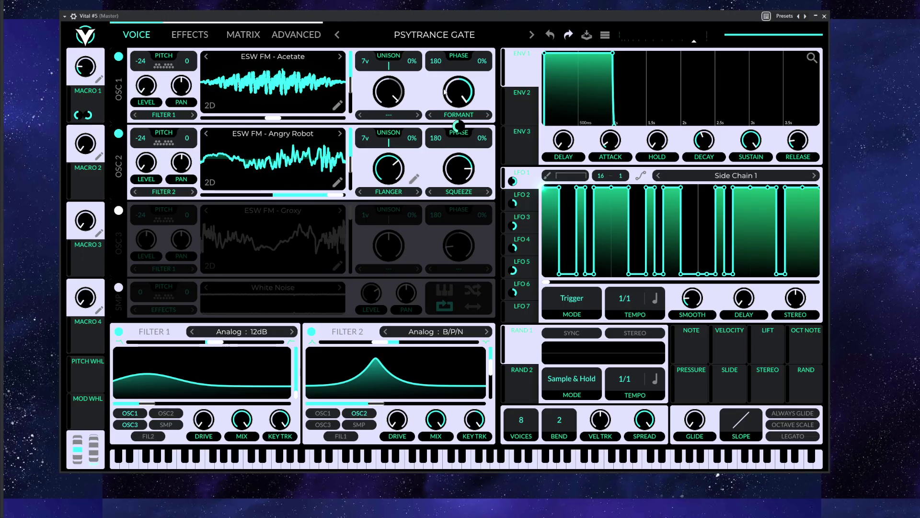
Save the preset as PSYTRANCE GATE 2 with the Sequence style.
{"action": "left_click", "coordinate": [586, 36]}
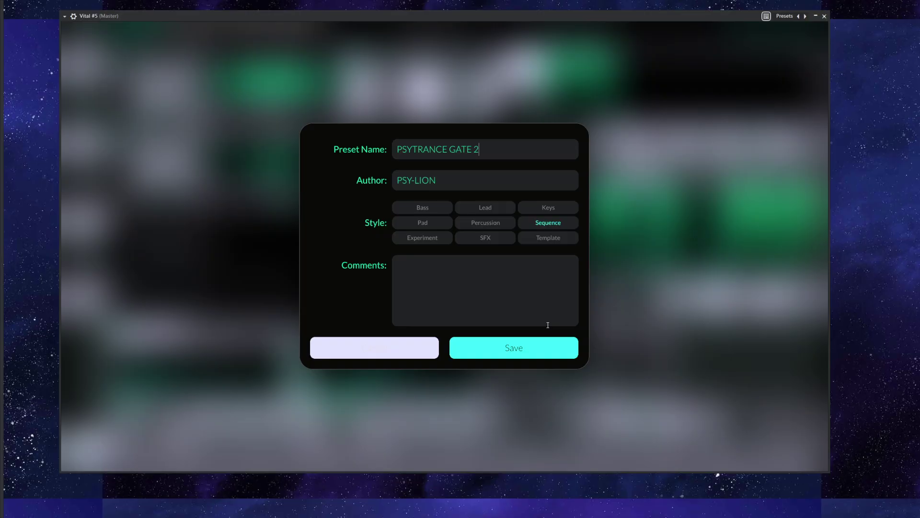
{"action": "left_click", "coordinate": [543, 357]}
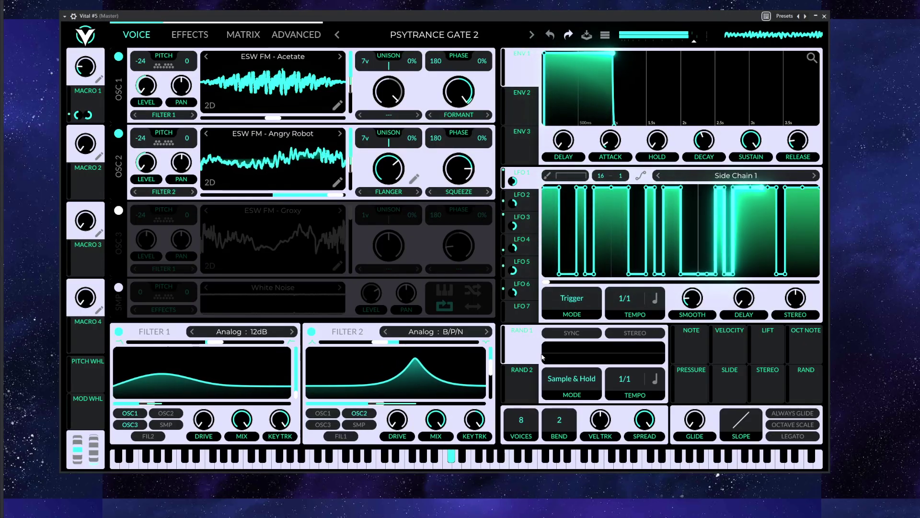
Lower Macro 1 to 0.100.
{"action": "left_click_drag", "start_coordinate": [87, 68], "coordinate": [102, 78]}
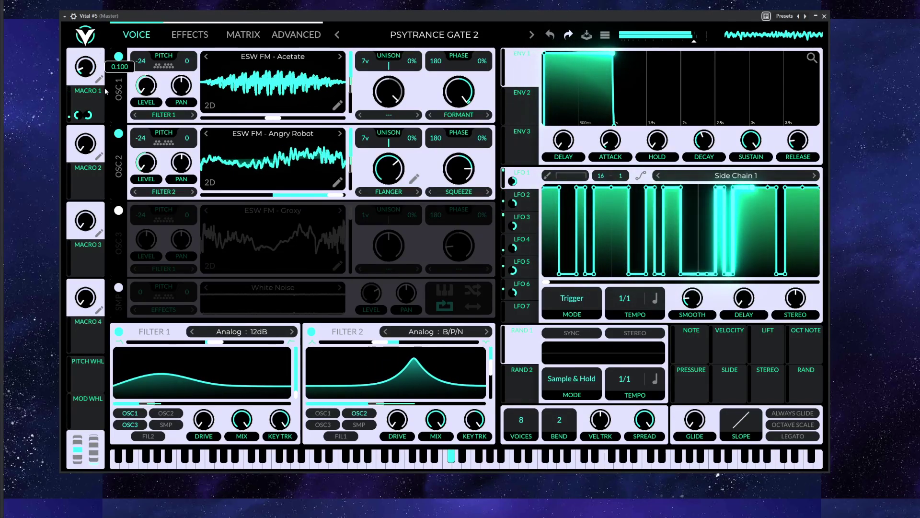